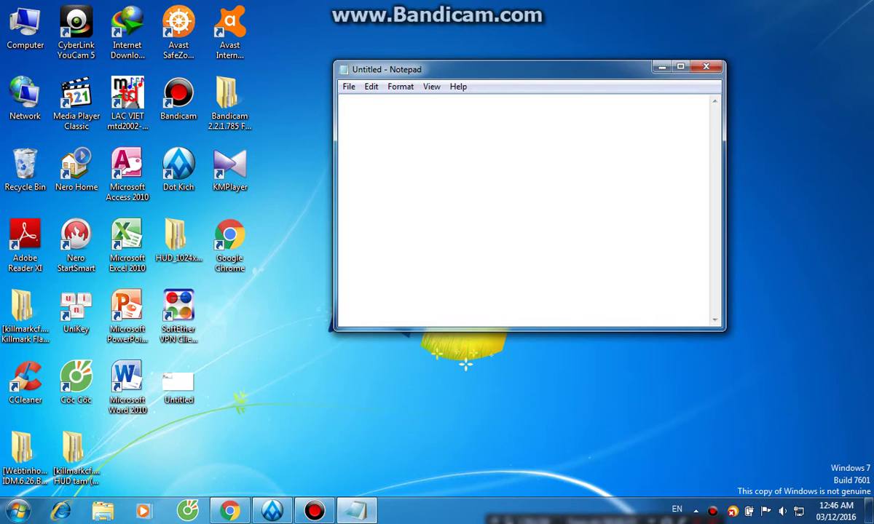
Type the Vietnamese intro about installing a custom crosshair (tâm ảo) in CF so it stays visible while playing.
type("hom naty")
key("BackSpace")
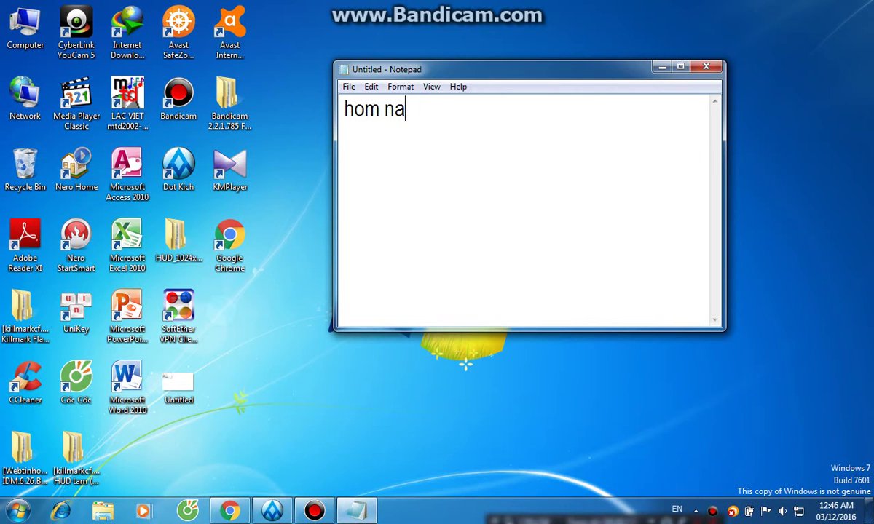
type("minh huong")
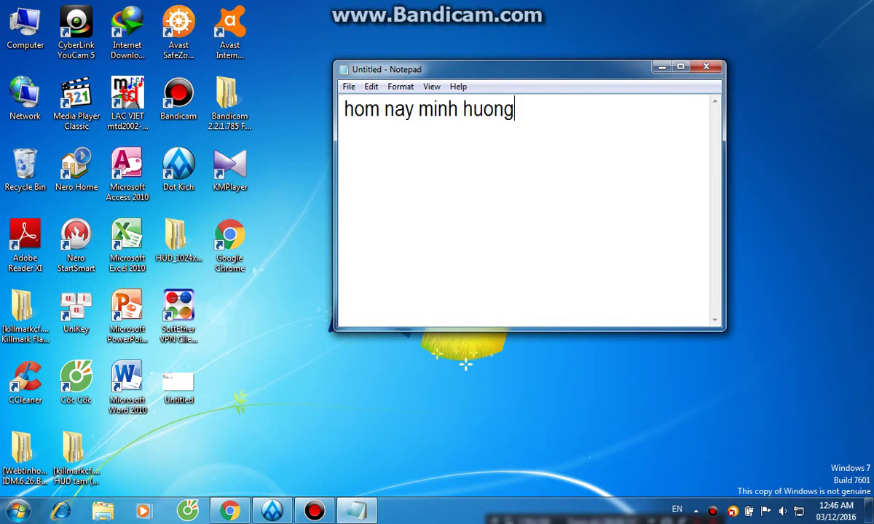
type(" dan cai dat ")
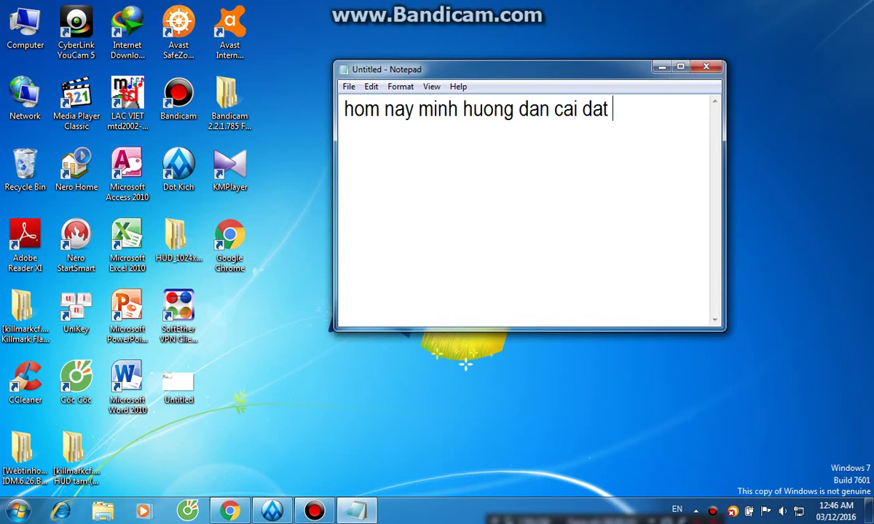
type("taa")
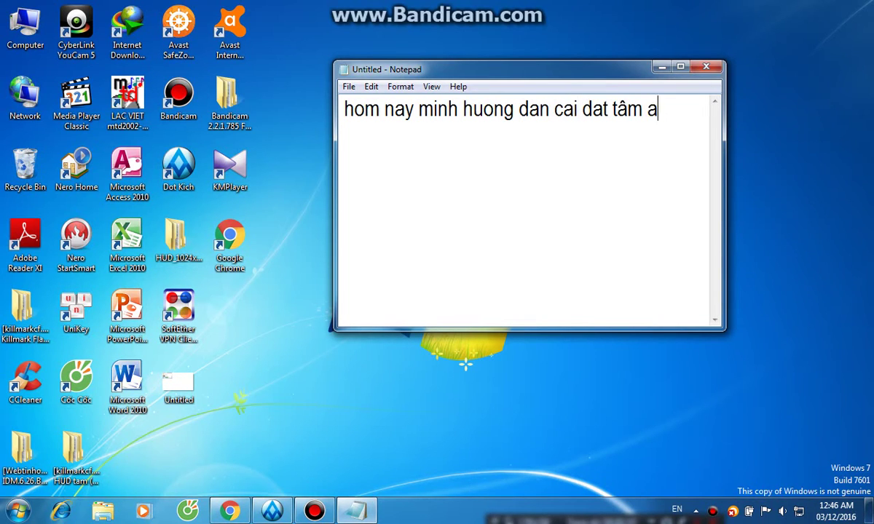
type("m aor trong cf")
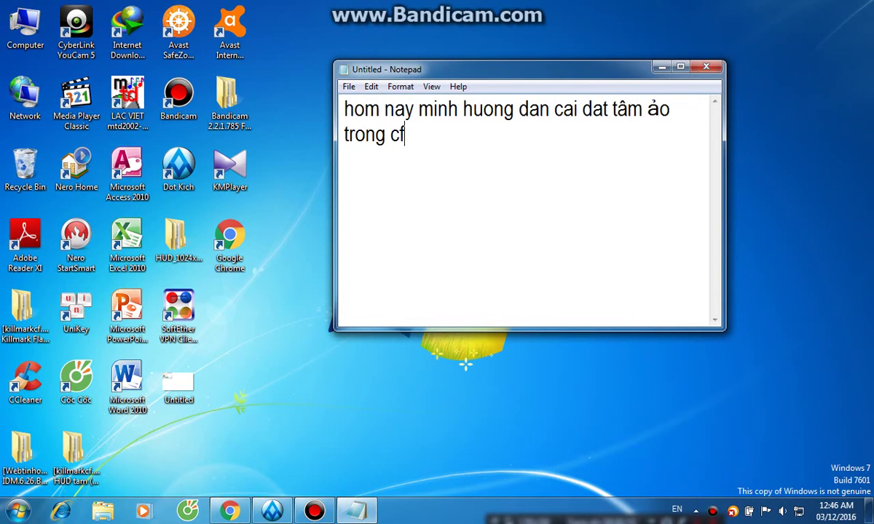
type(". ddeer cacs banj nhinf r")
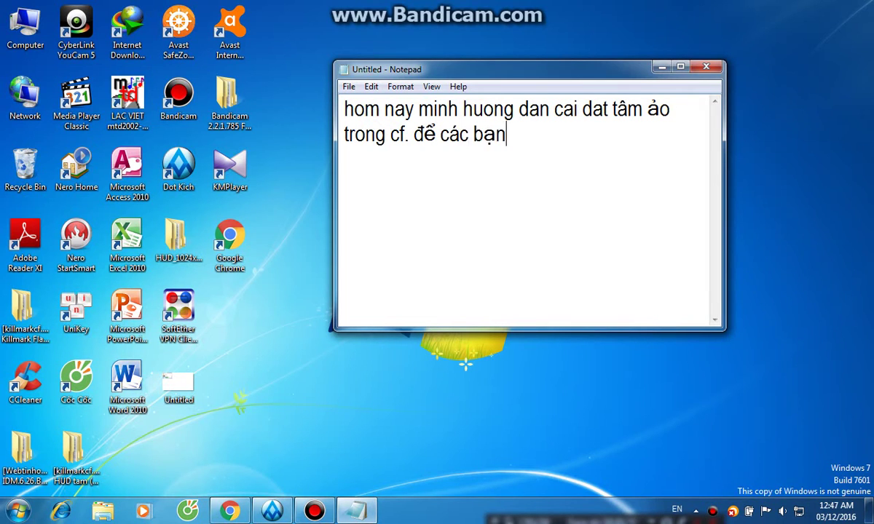
type("ox hown khi cho")
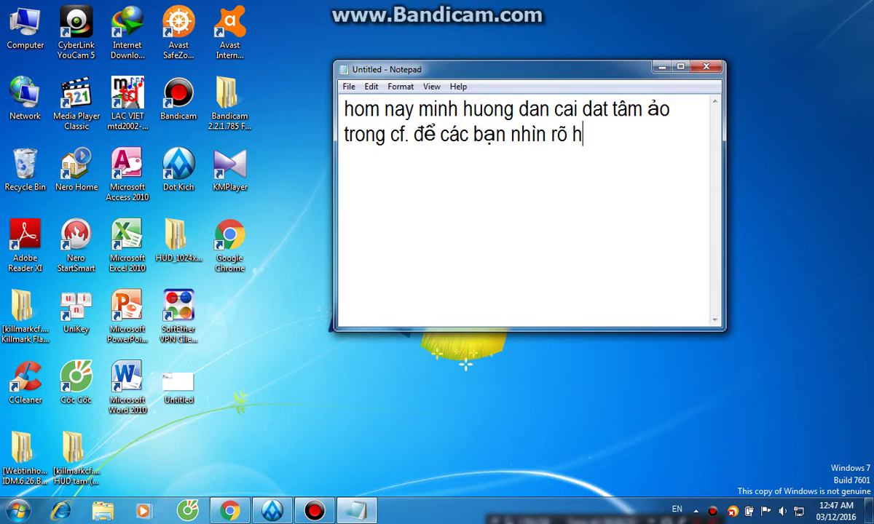
type("wi cf,")
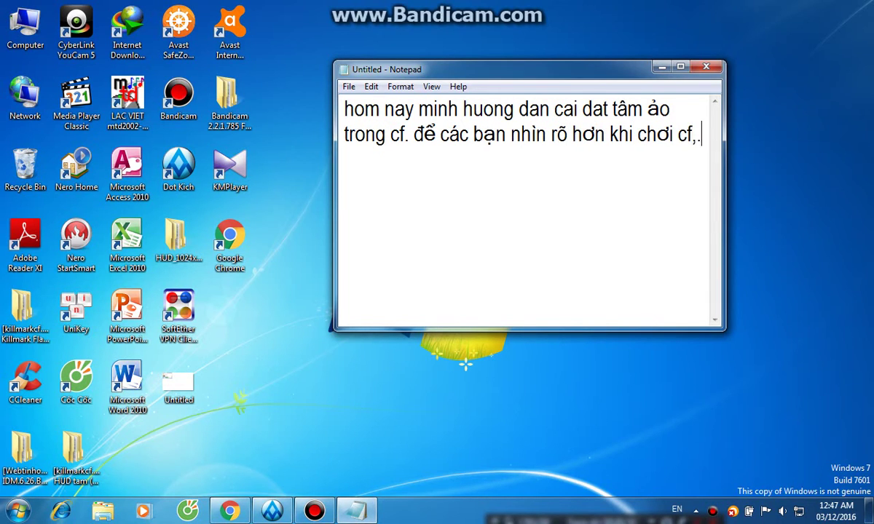
type(".")
key("Return")
type("khi ")
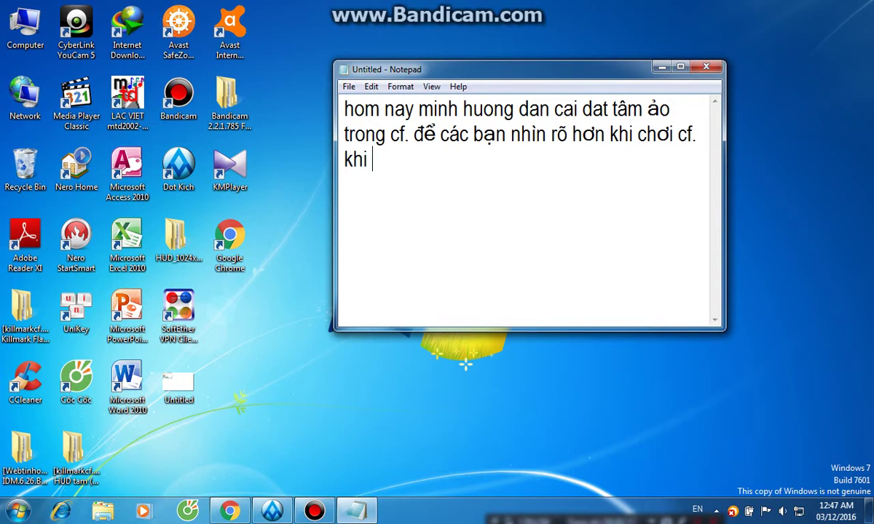
type("chowi laa")
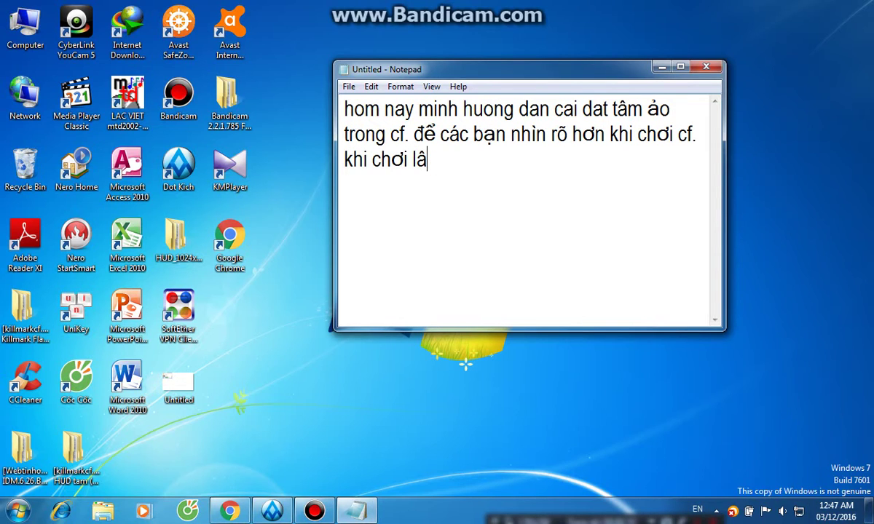
type("u cacs banj se")
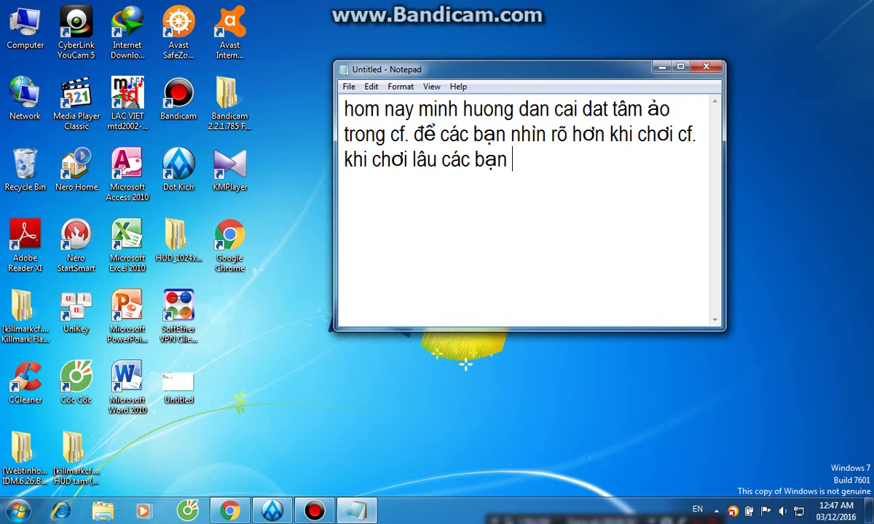
type("x bij mowi")
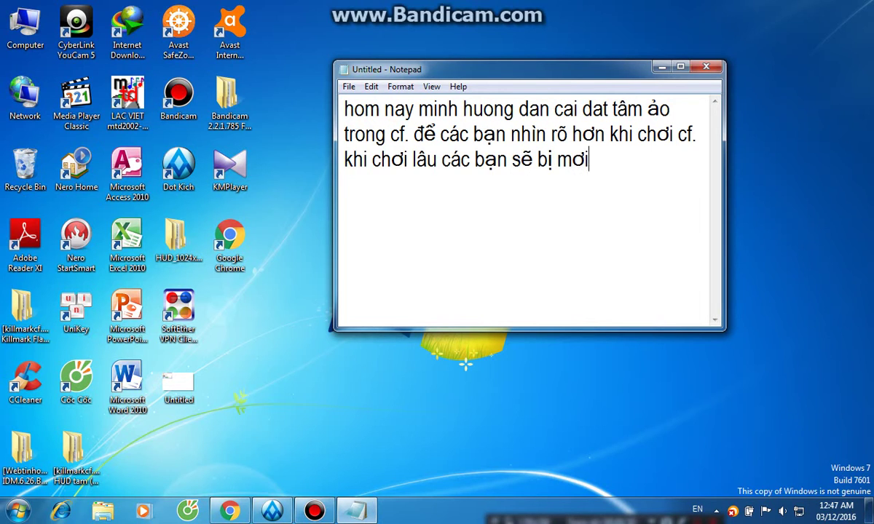
type("f ddi hok nh")
type("in roo")
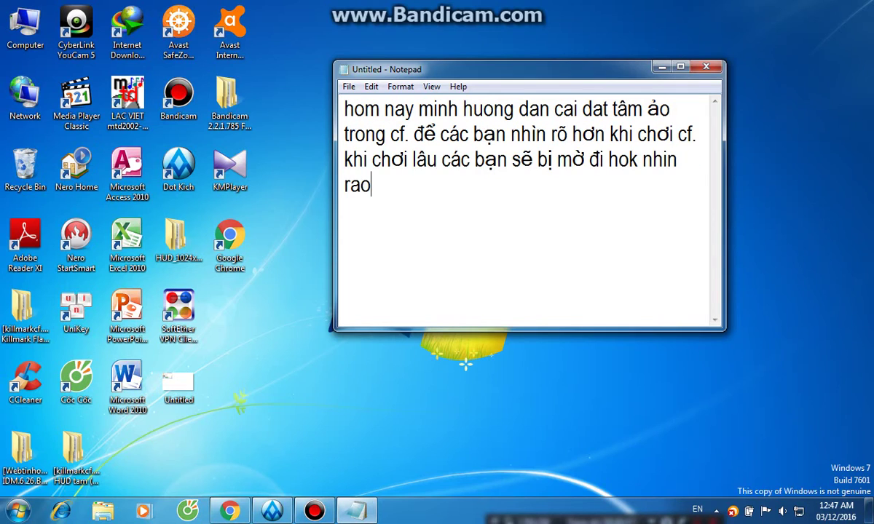
Continue the note saying there is now a way to see the crosshair (tâm ảo) in CF.
key("BackSpace")
type("ox taam ")
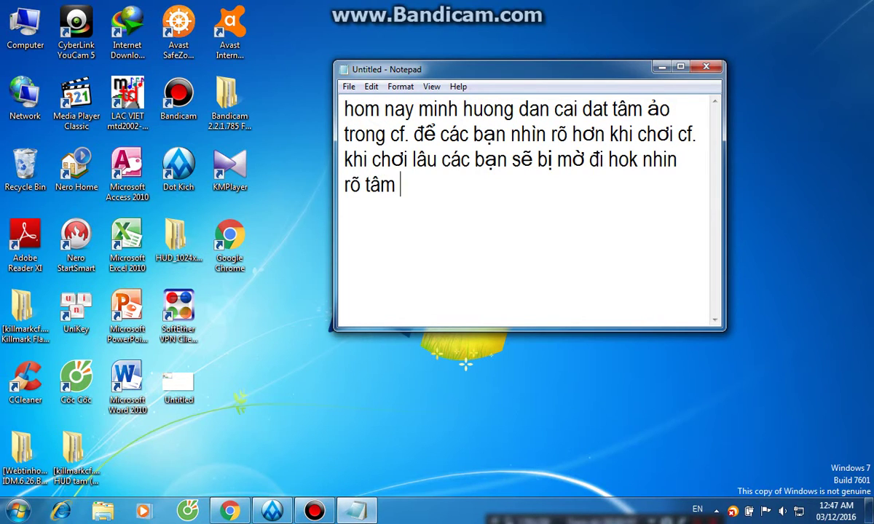
type("cuar minh owr ca")
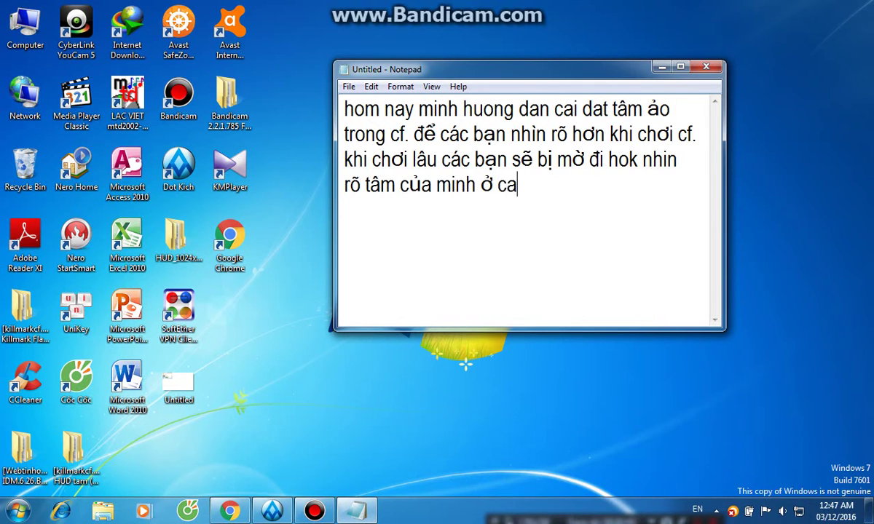
key("BackSpace")
key("BackSpace")
type("daaugiờ đã")
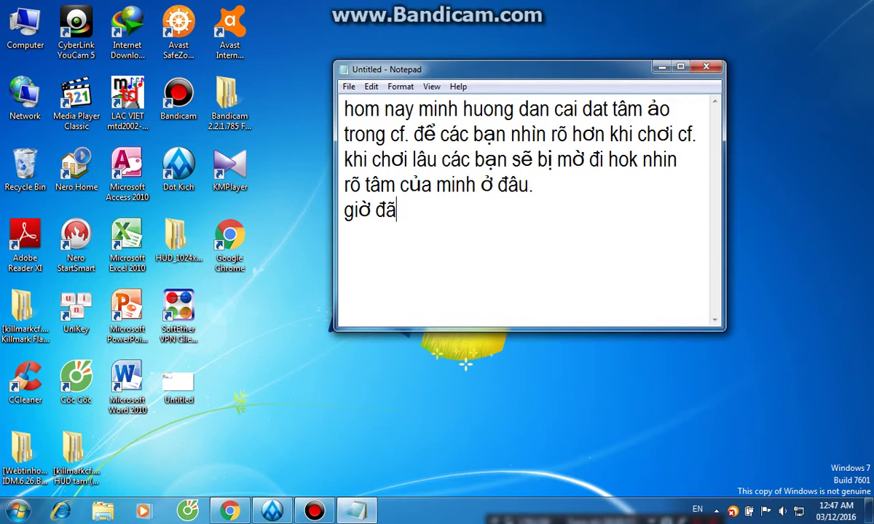
type(" có cách")
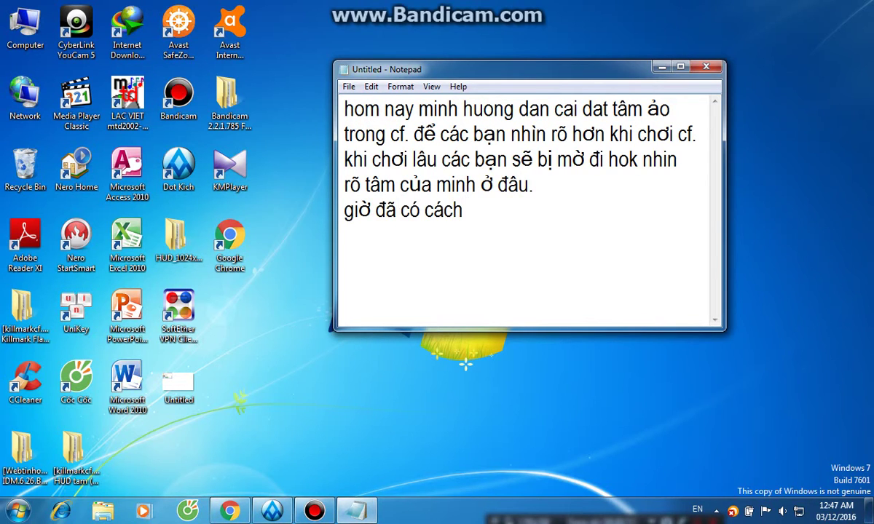
type(" mi")
key("BackSpace")
key("BackSpace")
key("BackSpace")
type("ddeer thaay taam")
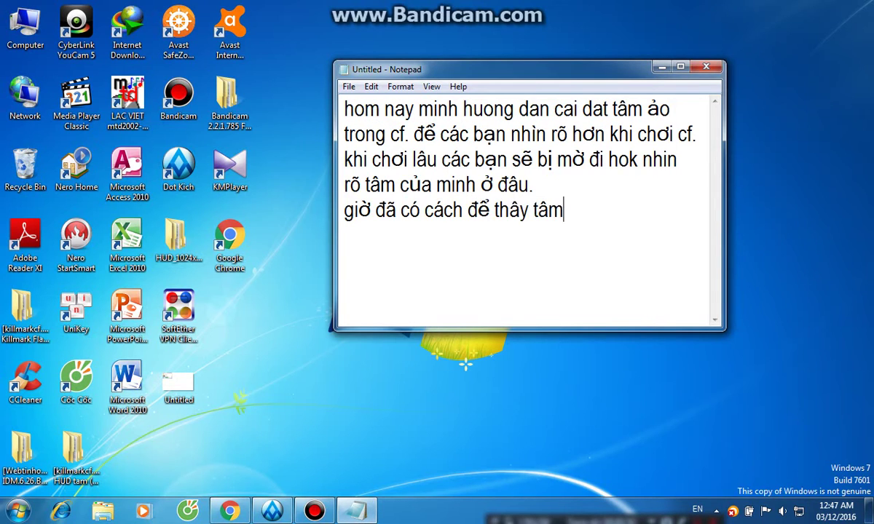
type(" aro trong cf")
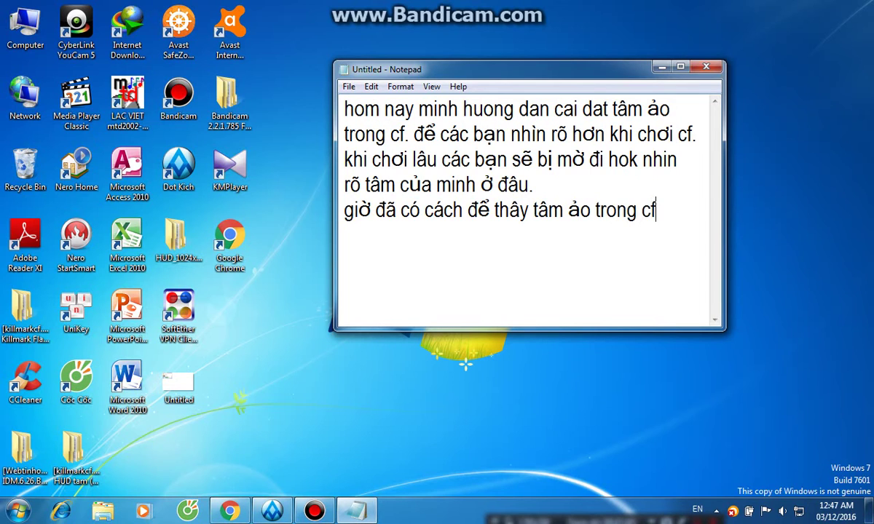
type(".")
Add lines telling viewers to open the link under this clip and download it.
key("Return")
type("cac bạn và")
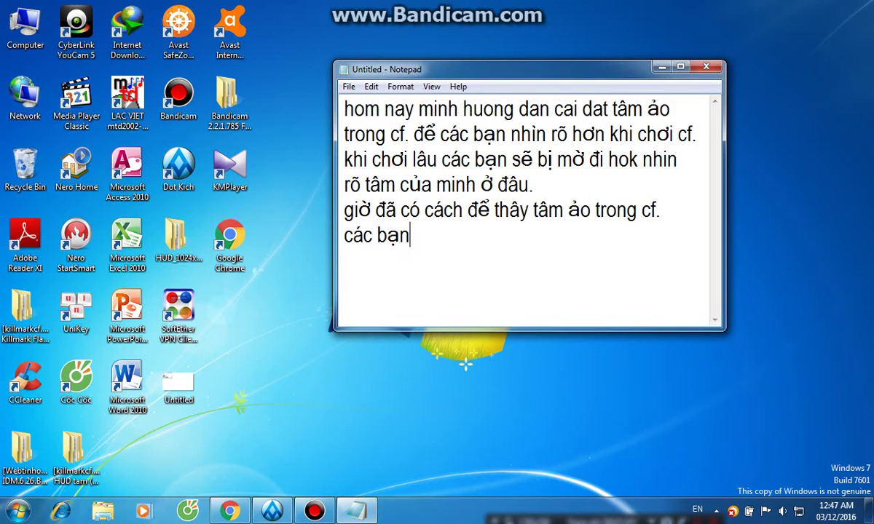
key("BackSpace")
key("BackSpace")
type("va")
type("o đường ")
type("link ở")
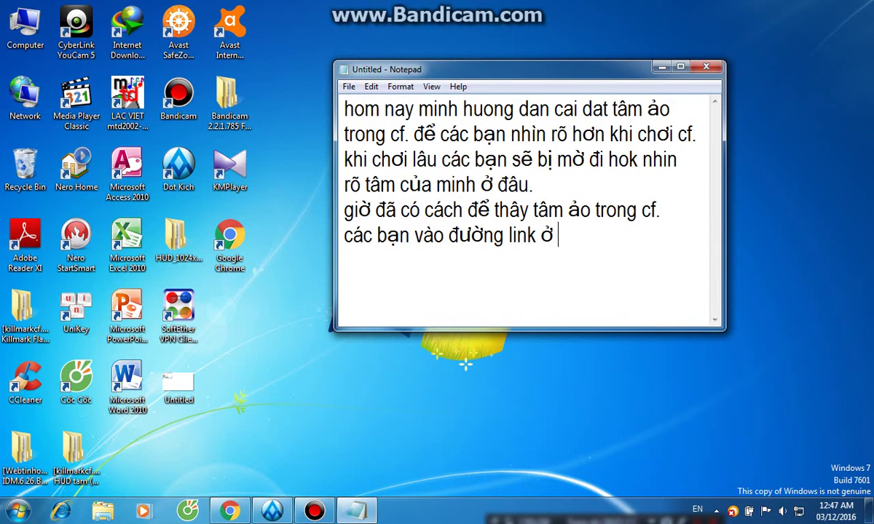
type(" dươi clip nauyf")
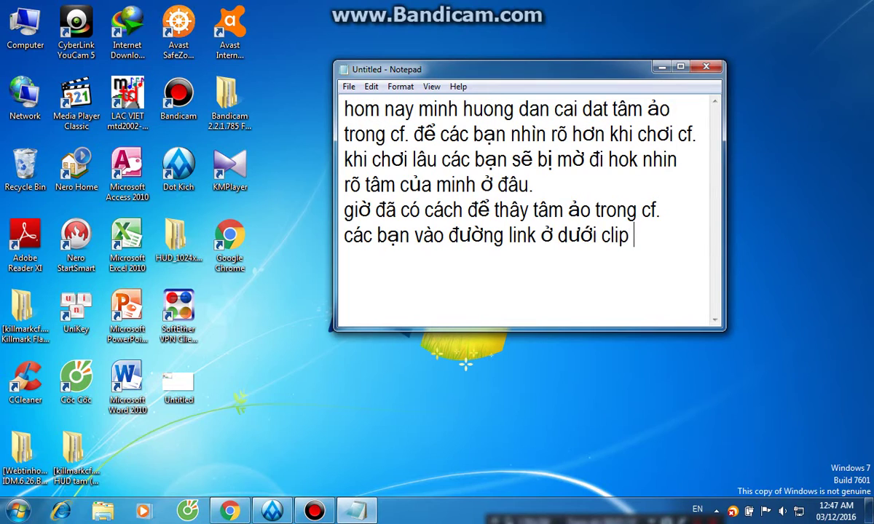
key("BackSpace")
key("BackSpace")
key("BackSpace")
type("nayf nha")
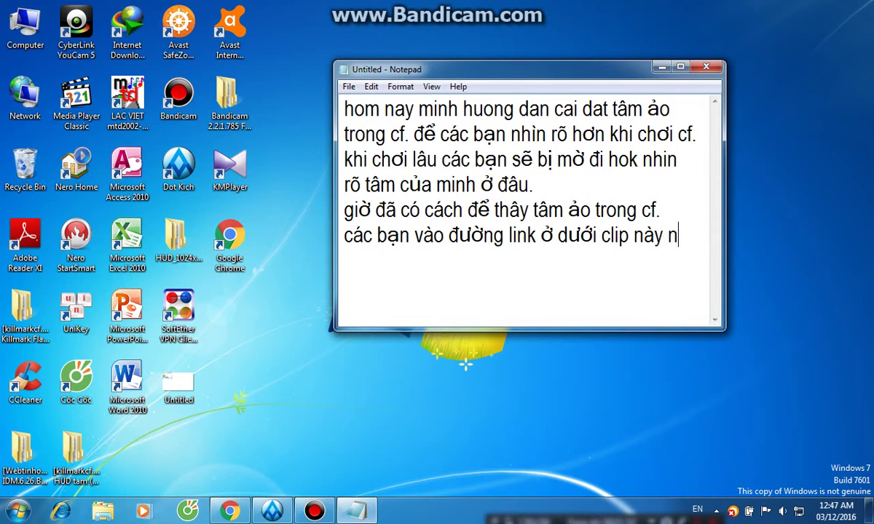
key("Return")
type("dder tair vef")
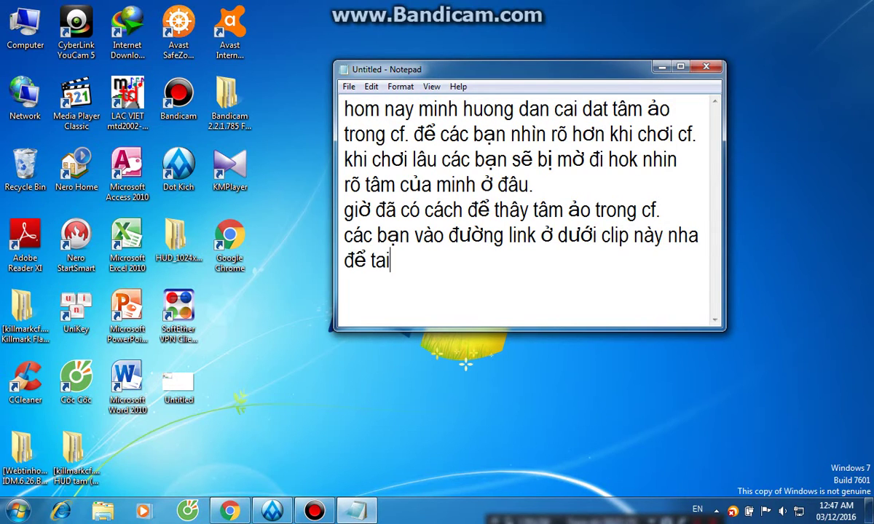
type("e")
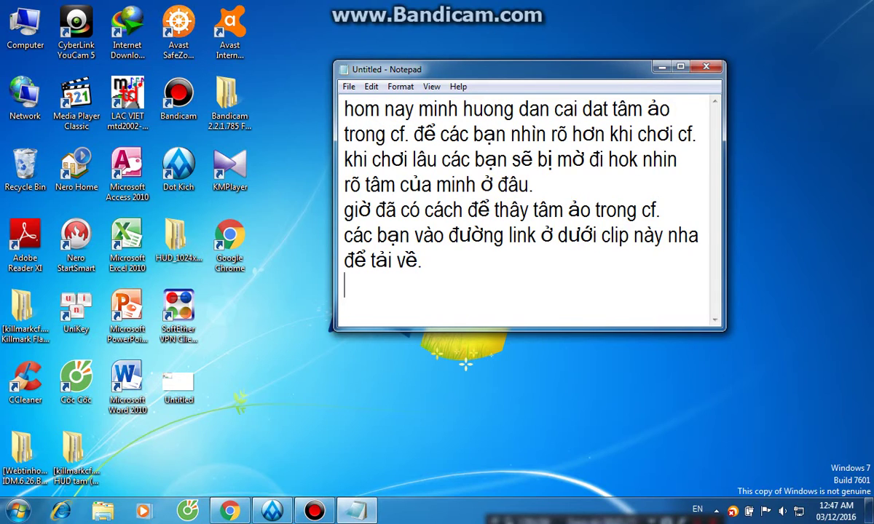
Make the Notepad window taller, then type and erase a draft follow-up sentence.
left_click_drag(529, 61, 529, 5)
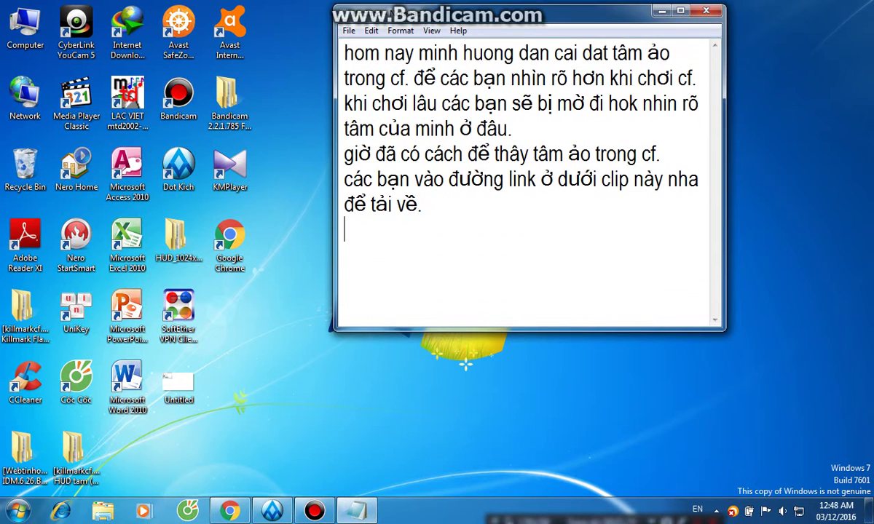
left_click_drag(466, 358, 467, 365)
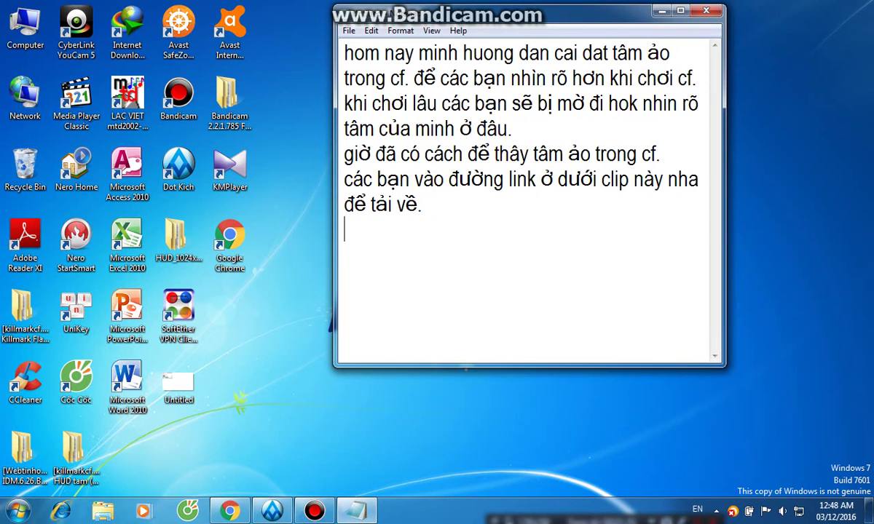
key("Return")
type("sau khi t")
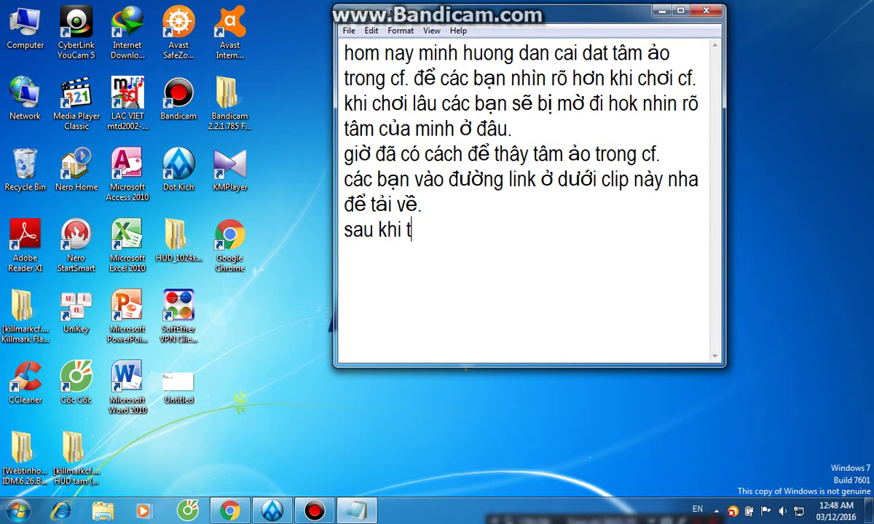
type("ải về các")
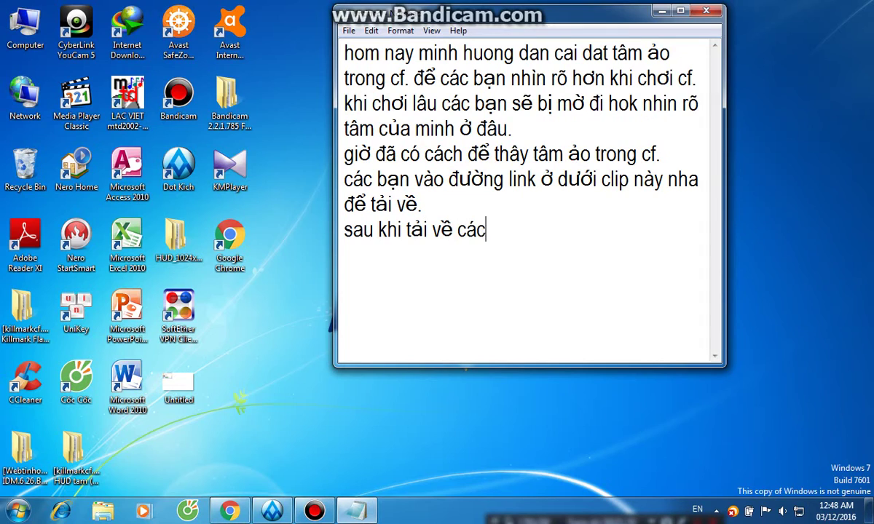
type(" banj")
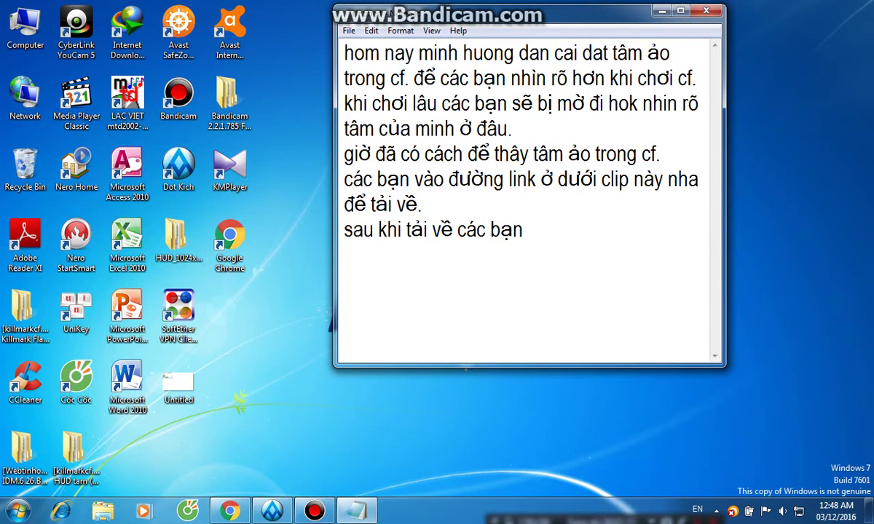
key("BackSpace")
key("BackSpace")
key("BackSpace")
key("BackSpace")
key("BackSpace")
key("BackSpace")
key("BackSpace")
key("BackSpace")
key("BackSpace")
key("BackSpace")
key("BackSpace")
key("BackSpace")
key("BackSpace")
key("BackSpace")
key("BackSpace")
key("BackSpace")
key("BackSpace")
key("BackSpace")
key("BackSpace")
key("BackSpace")
key("BackSpace")
key("BackSpace")
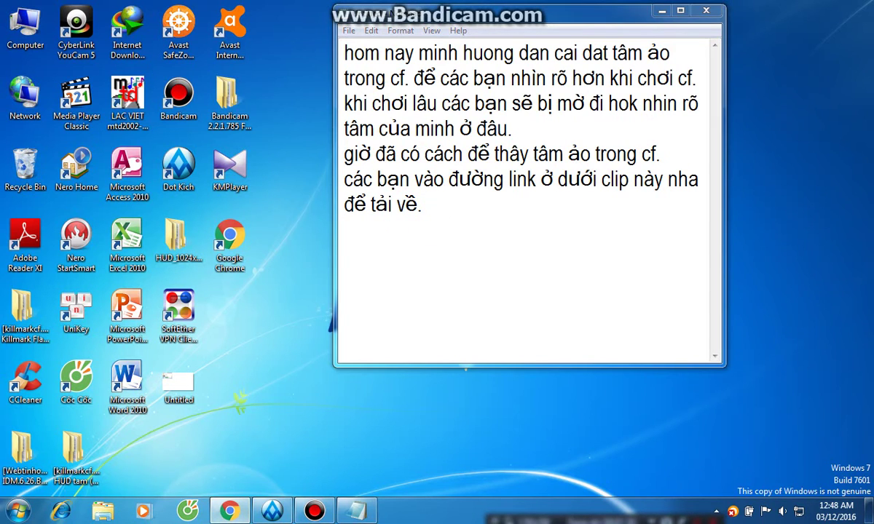
key("alt+Tab")
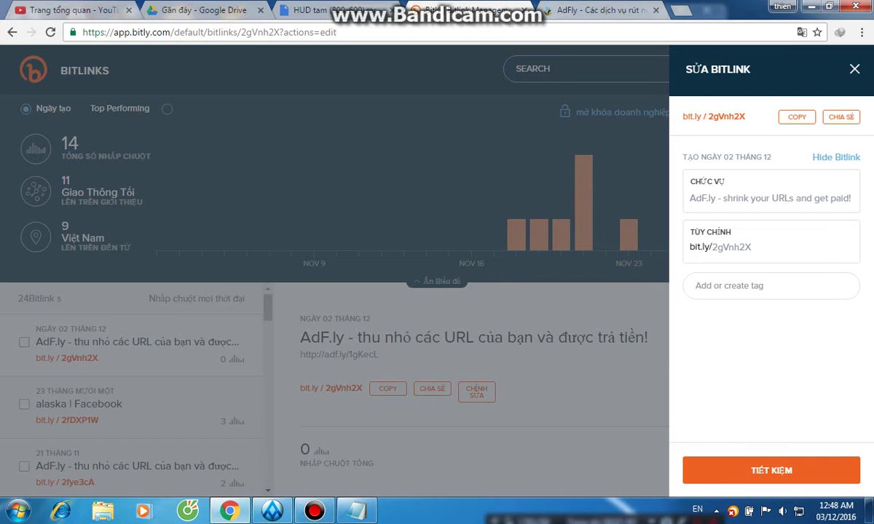
Open the bit.ly link and download HUD tam (800x600).rar from Google Drive through IDM.
key("ctrl+Tab")
key("ctrl+w")
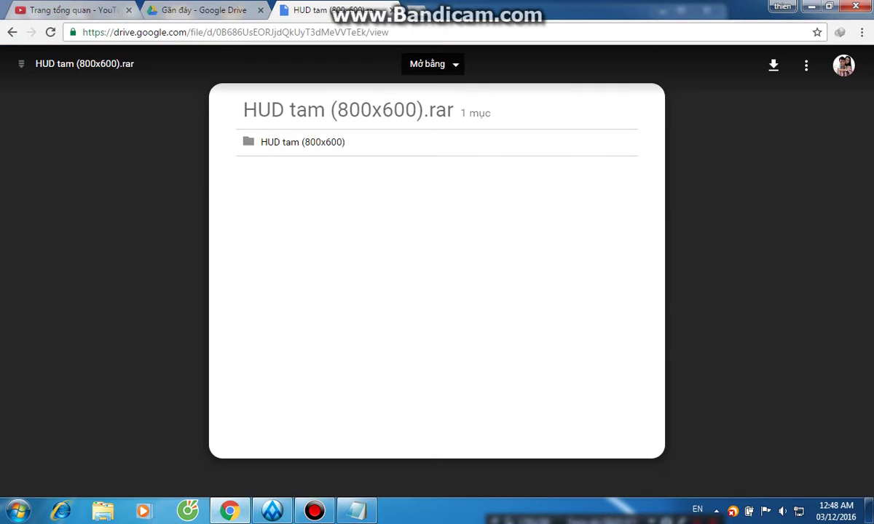
key("ctrl+t")
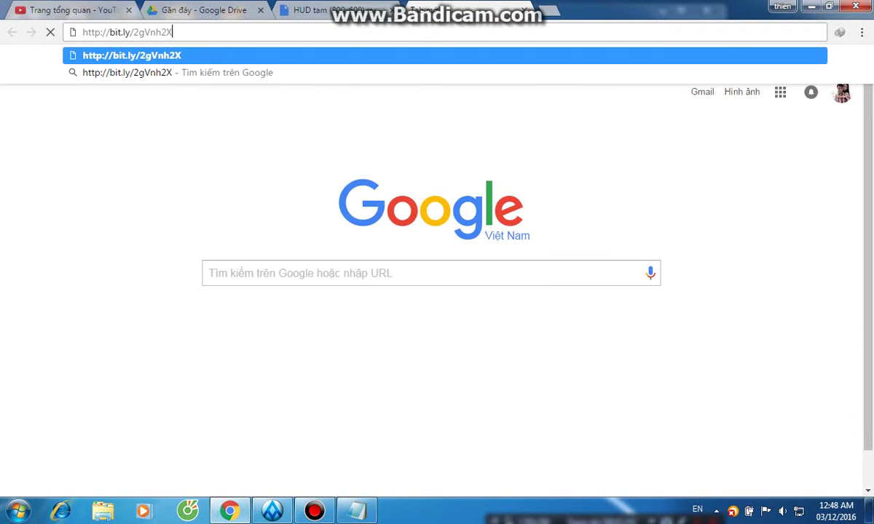
key("Return")
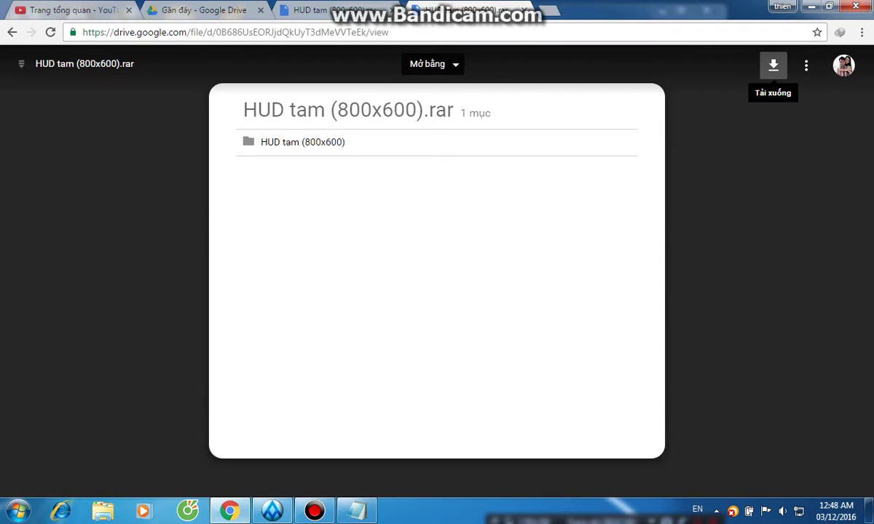
left_click(773, 65)
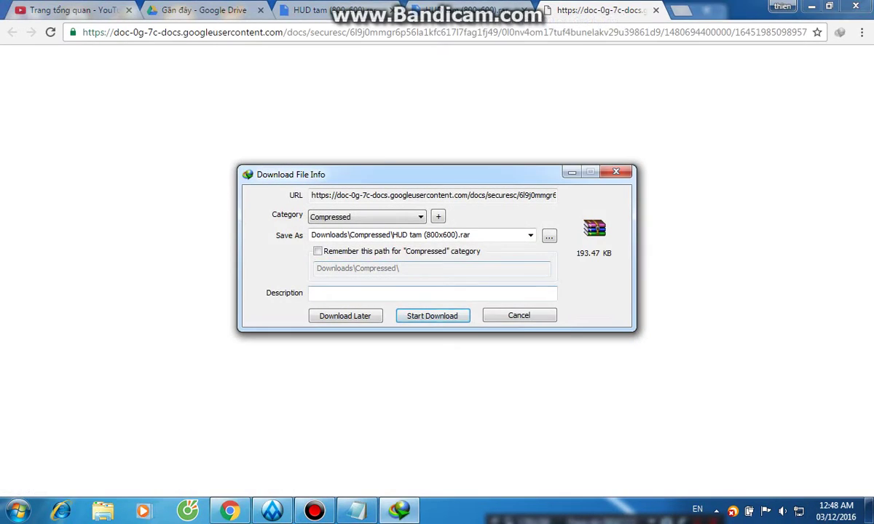
left_click(432, 316)
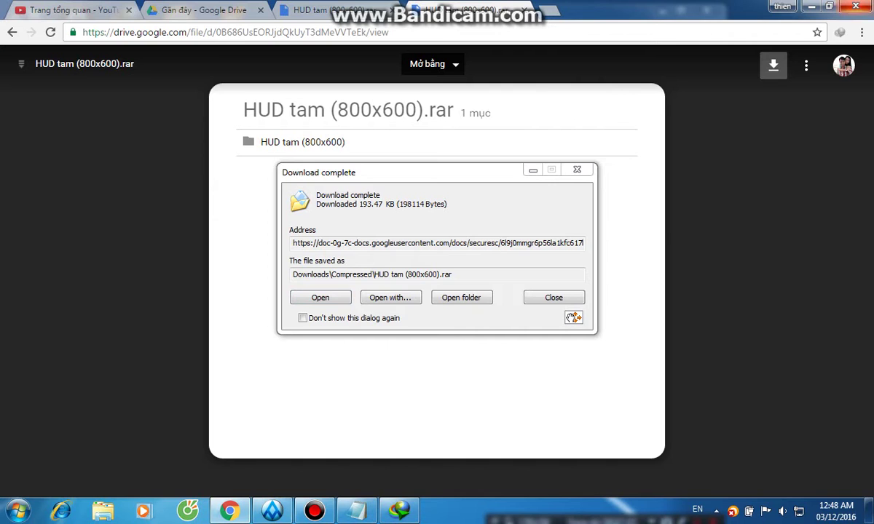
left_click(810, 6)
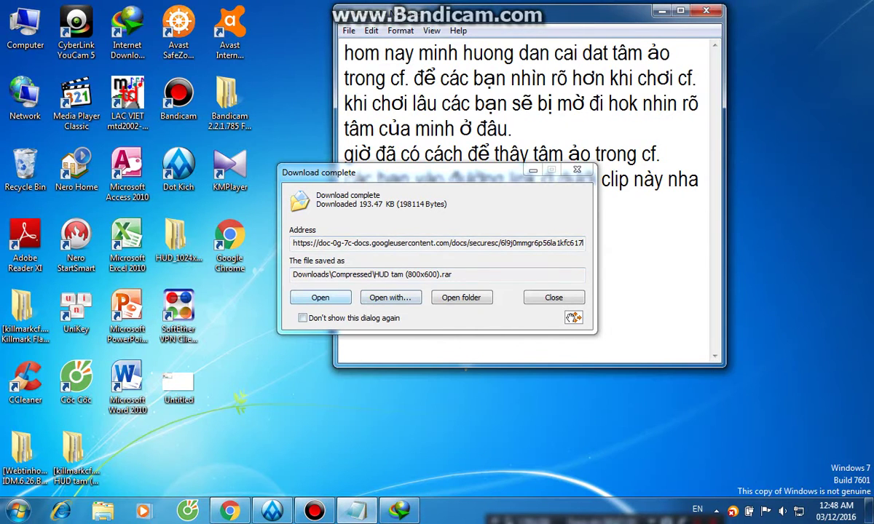
Open the archive in WinRAR and add the note 'sau khi tải về bạn giải nén ra'.
key("Return")
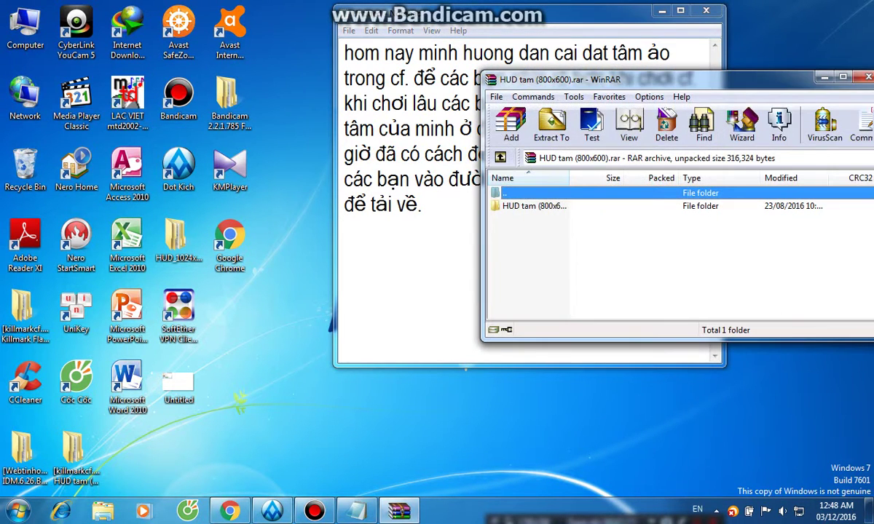
key("alt+Tab")
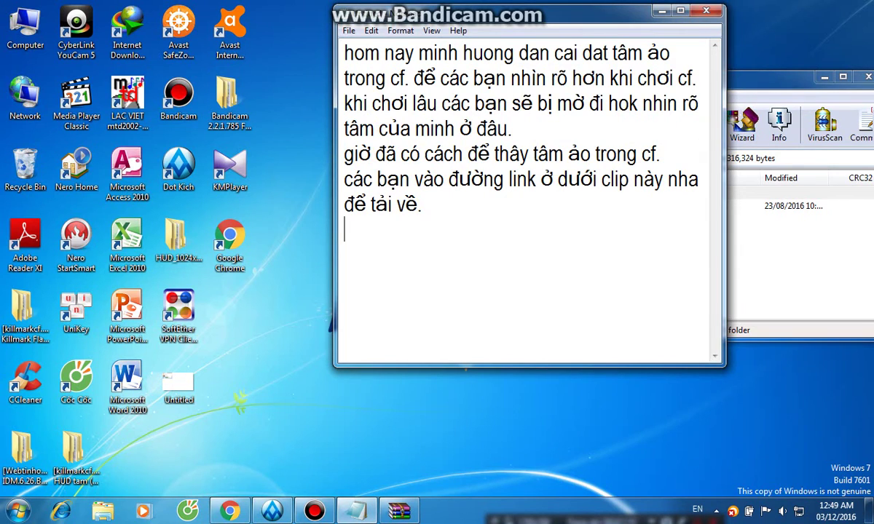
type("sau khi tải về bạ")
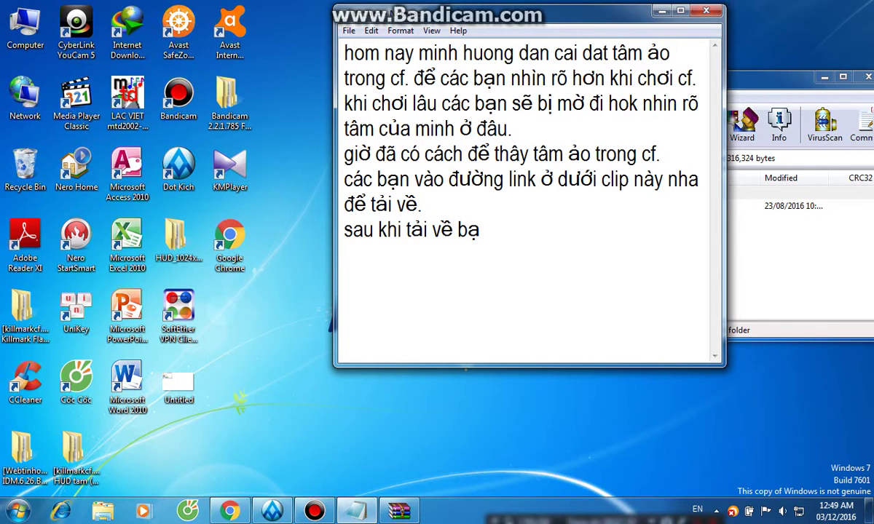
type("n giải nén ra.")
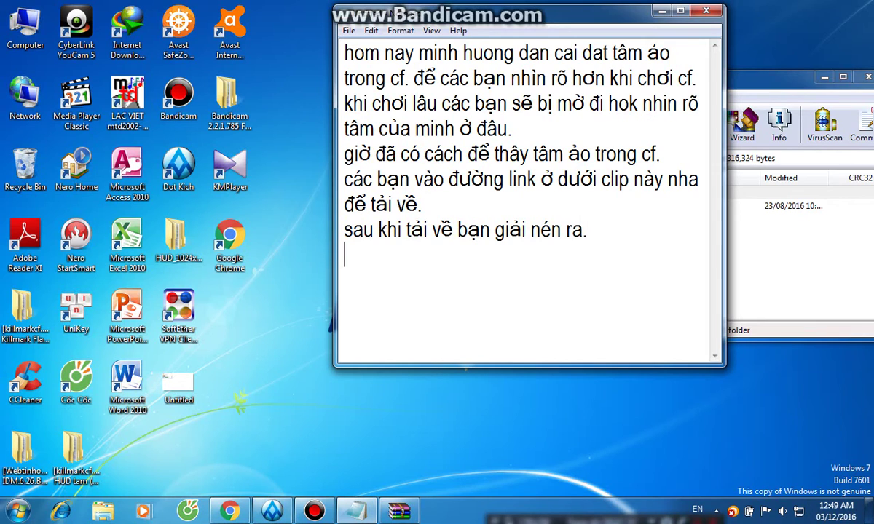
Extract the archive into a HUD tam (800x600) folder on the Desktop.
left_click(780, 218)
left_click(742, 124)
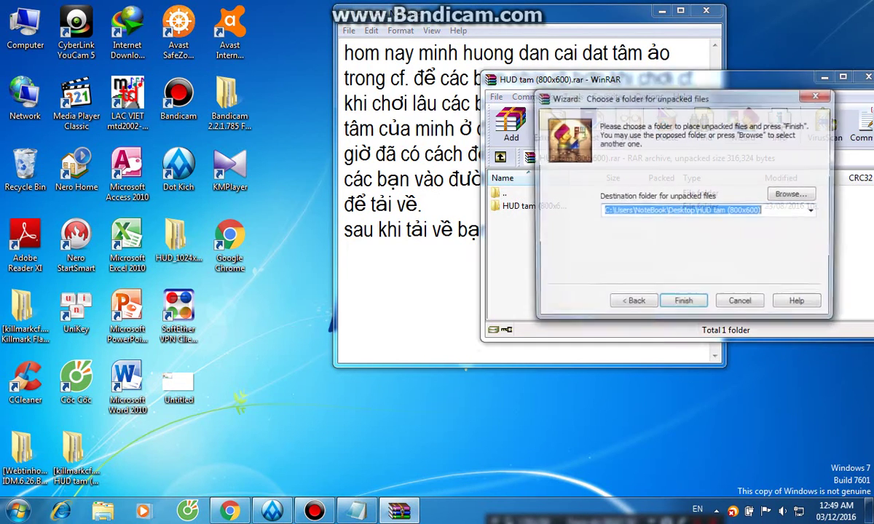
key("Return")
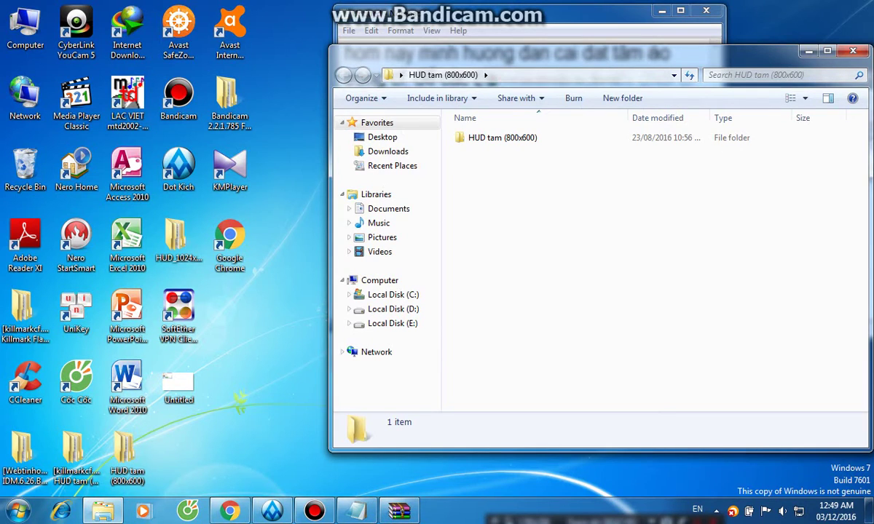
key("alt+Tab")
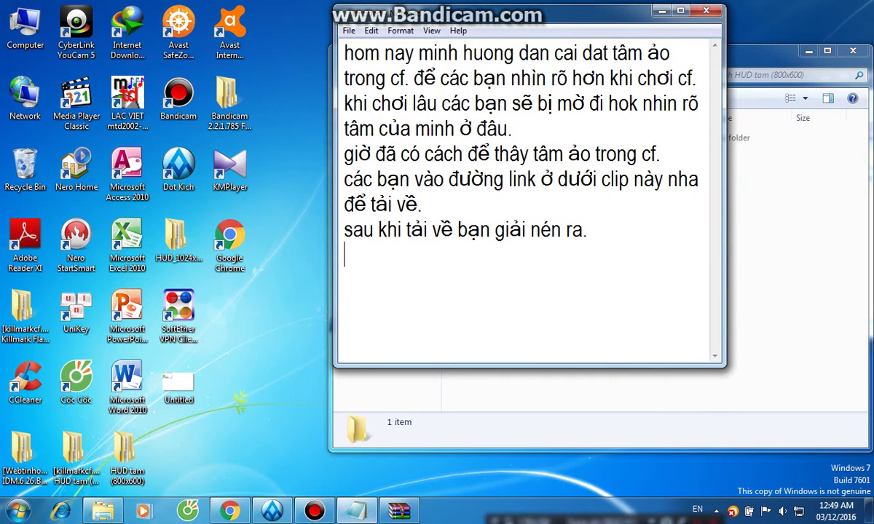
Type the note 'tiếp theo bạn coppy hết phần này để vào thư mục game Cf của bạn'.
type("sau k=")
key("BackSpace")
key("BackSpace")
key("BackSpace")
key("BackSpace")
key("BackSpace")
key("BackSpace")
type("tiếp theo")
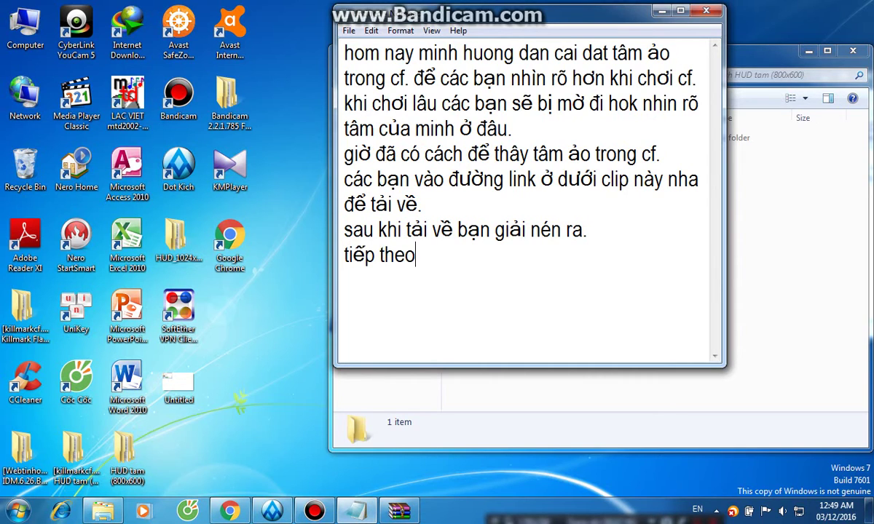
type(" bạn copp")
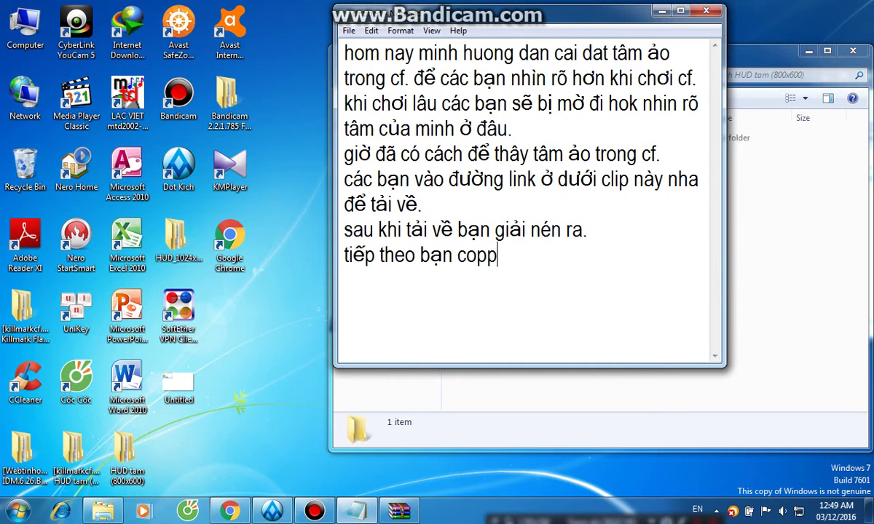
type("y hết phân ")
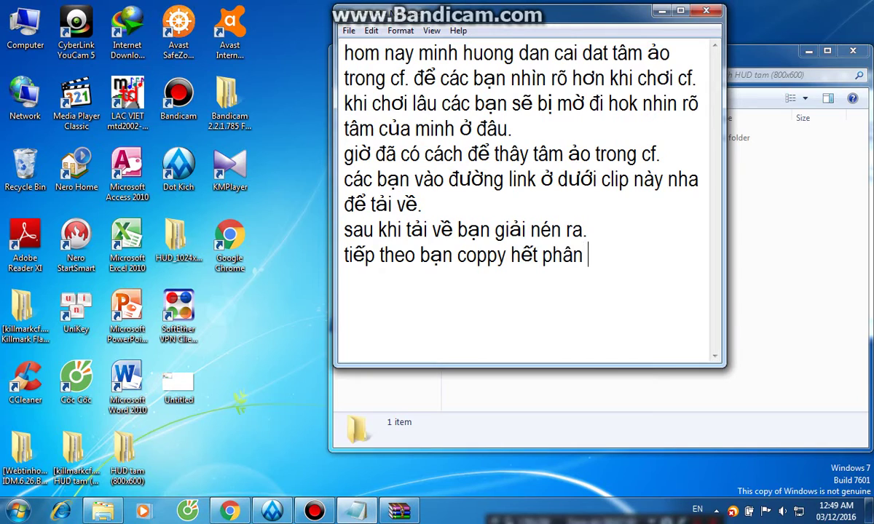
type("f")
key("BackSpace")
key("BackSpace")
type("f này d")
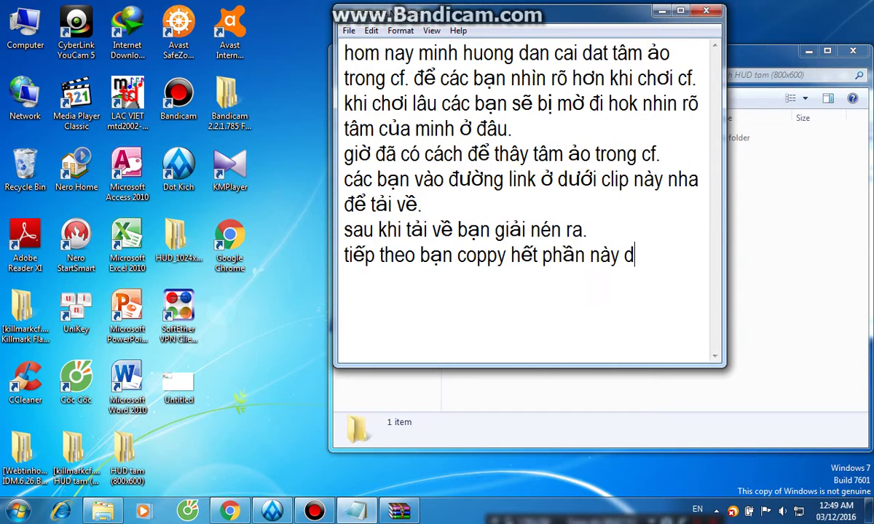
type("deer vaof thuw ")
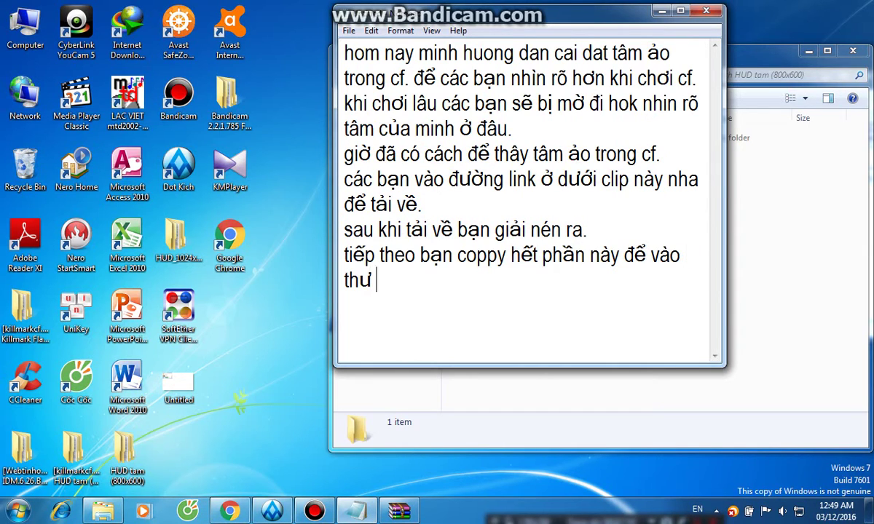
type("mucj gaem")
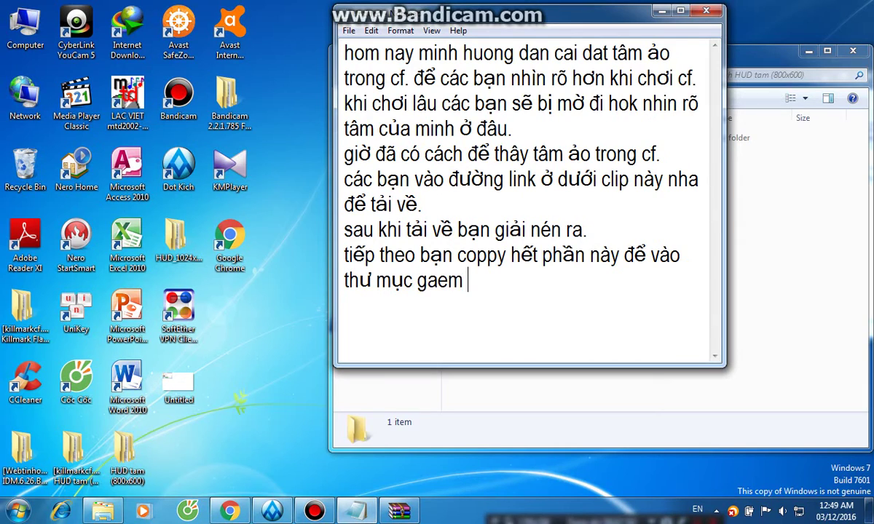
key("BackSpace")
key("BackSpace")
key("BackSpace")
type("me Cf")
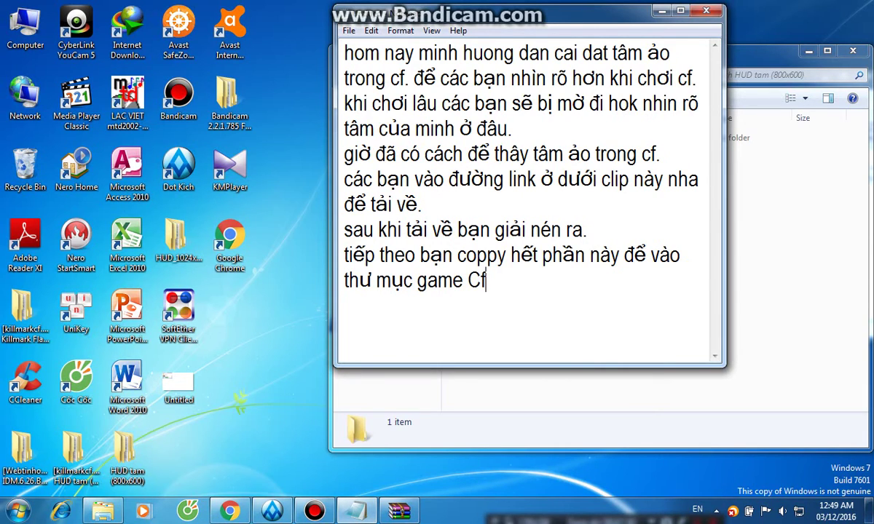
type(" cuar ban")
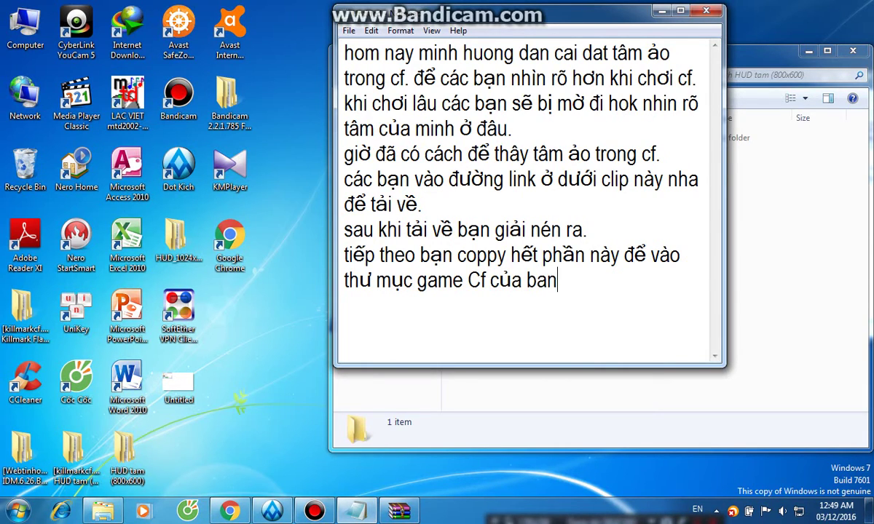
key("BackSpace")
key("BackSpace")
key("BackSpace")
key("BackSpace")
key("BackSpace")
key("BackSpace")
key("BackSpace")
key("BackSpace")
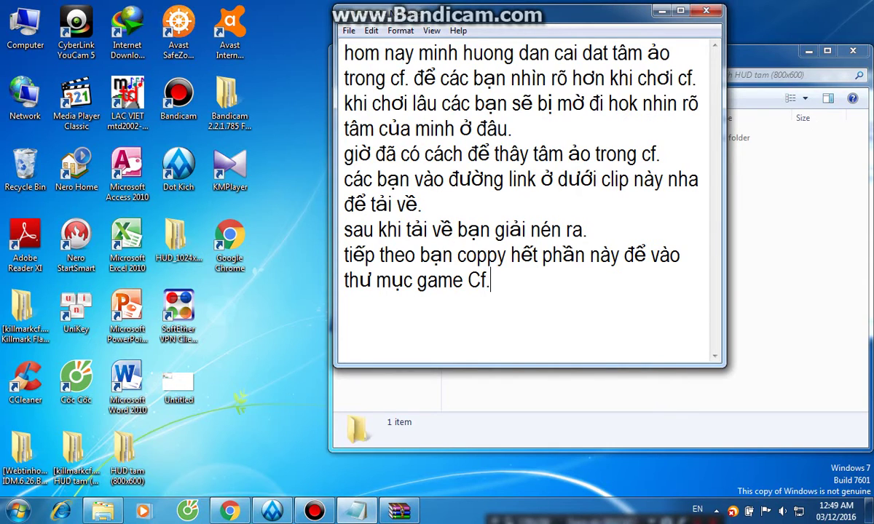
Open the HUD tam (800x600) folder and select Mark, REZ and KillmarkCF to copy.
key("alt+Tab")
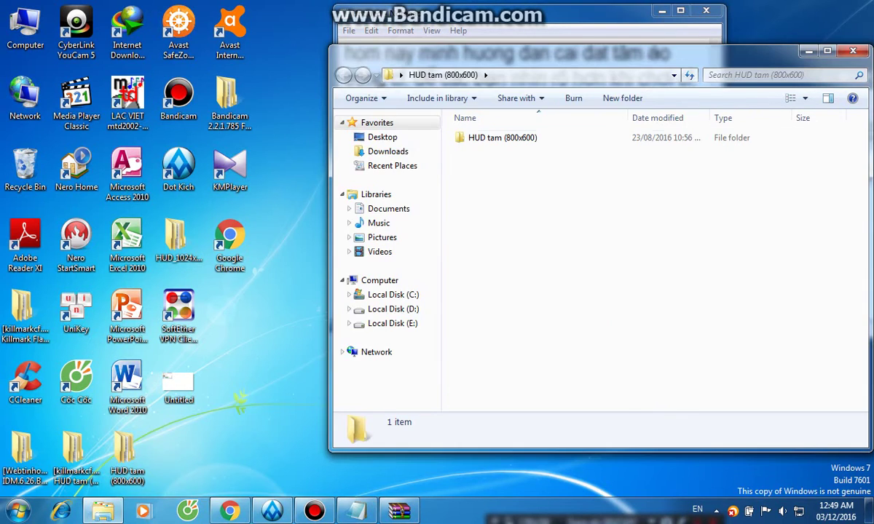
double_click(481, 137)
key("ctrl+a")
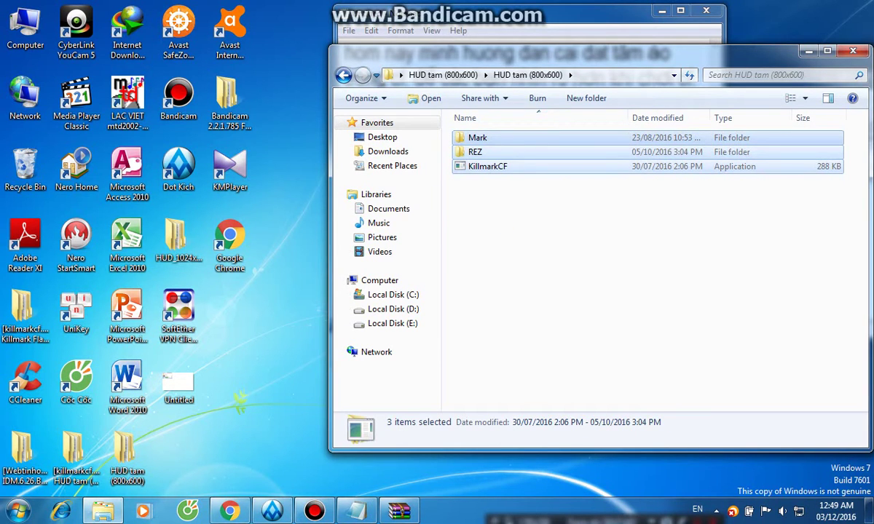
Open the Dot Kich install folder from the shortcut's Properties and minimize the HUD tam window.
right_click(177, 167)
left_click(222, 487)
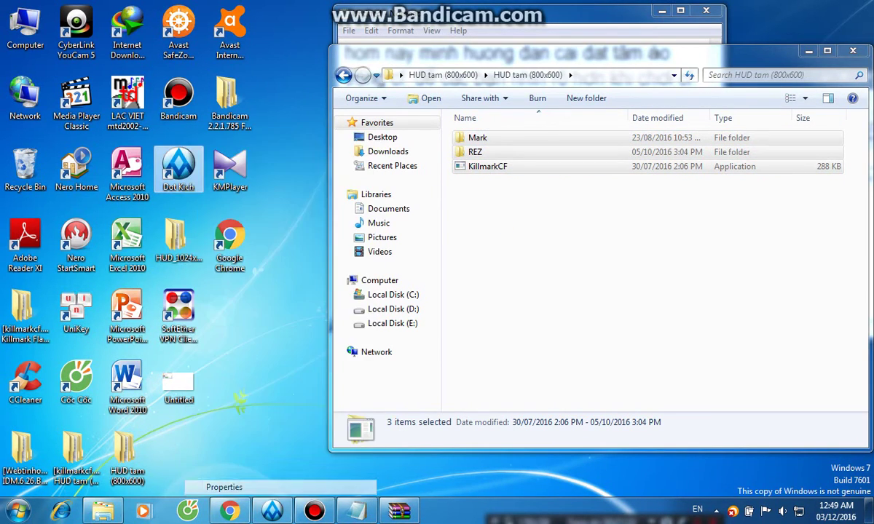
left_click(244, 379)
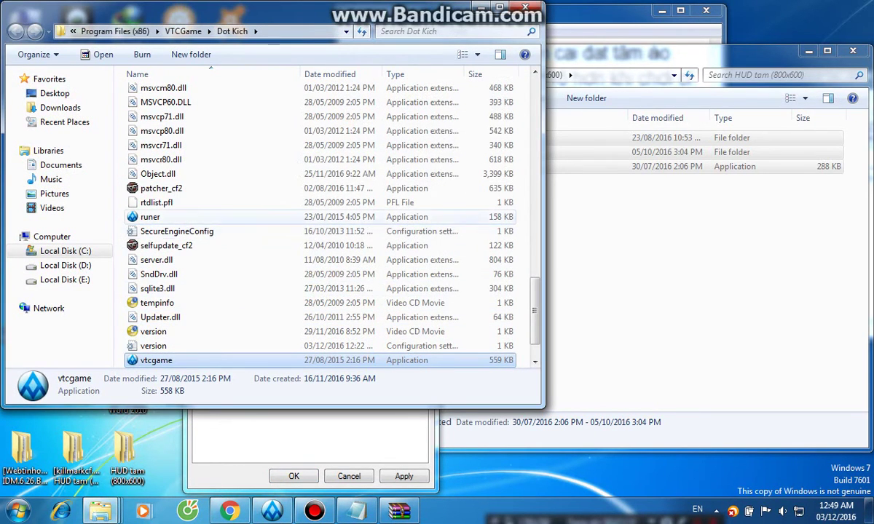
right_click(520, 281)
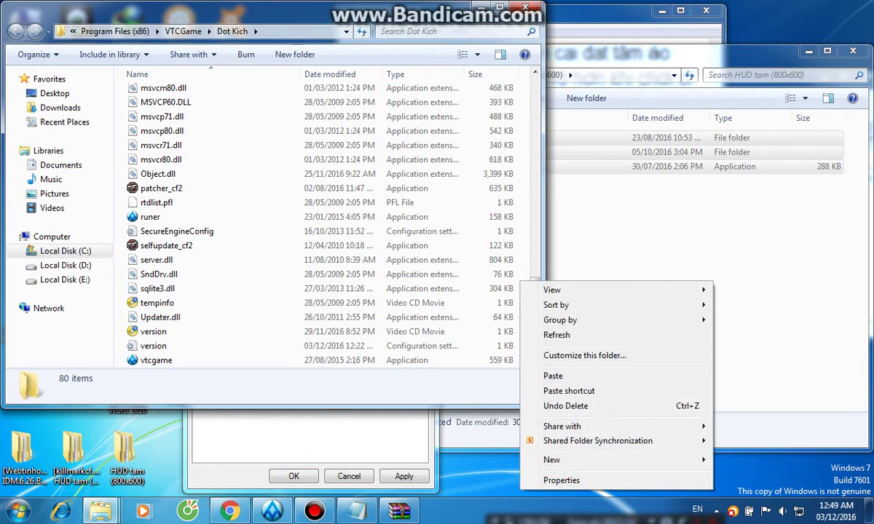
left_click(629, 72)
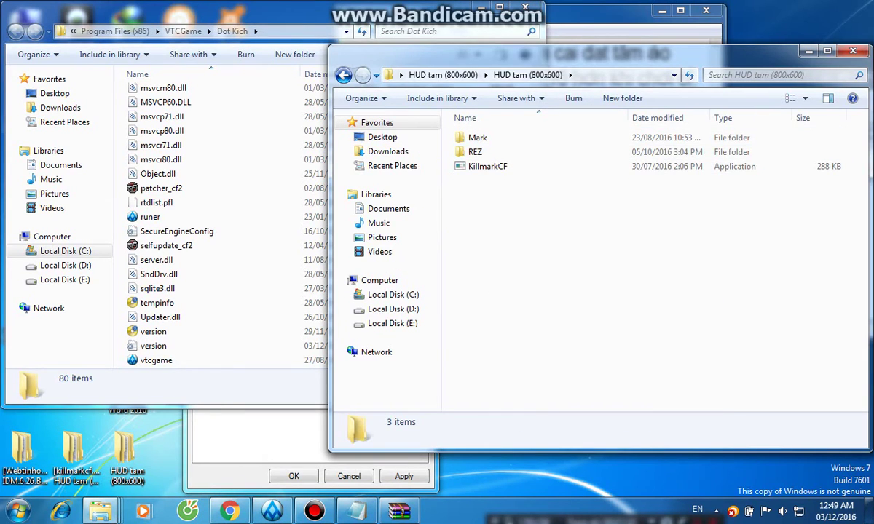
left_click(808, 51)
left_click(356, 512)
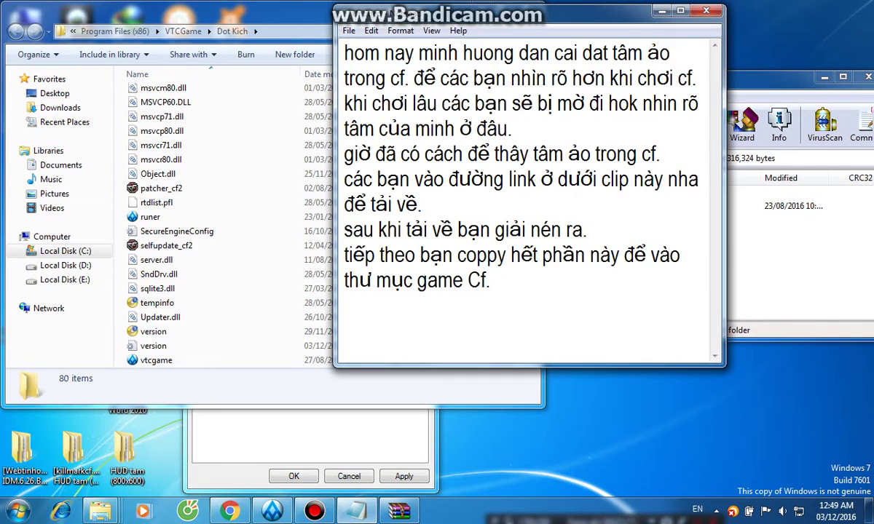
Append 'bạn chỉ cần paste vào thôi ok' to the copy note.
type("bạn chỉ")
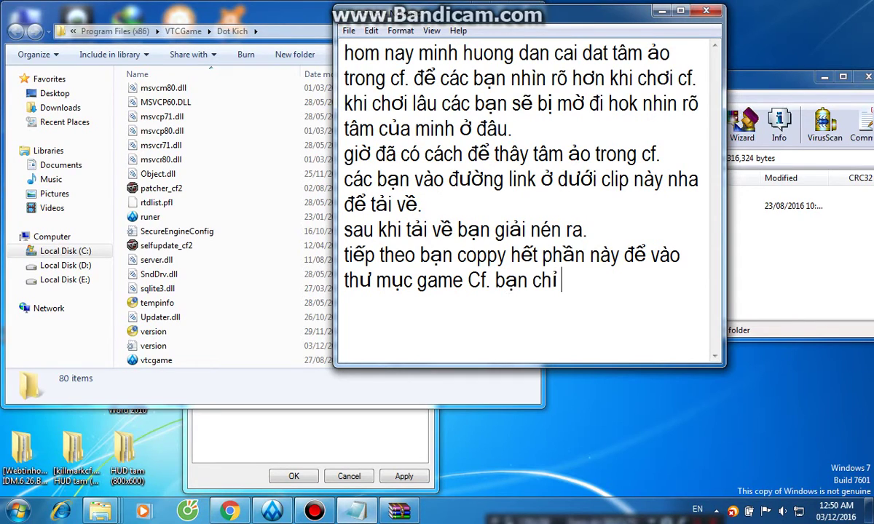
type(" cần pát")
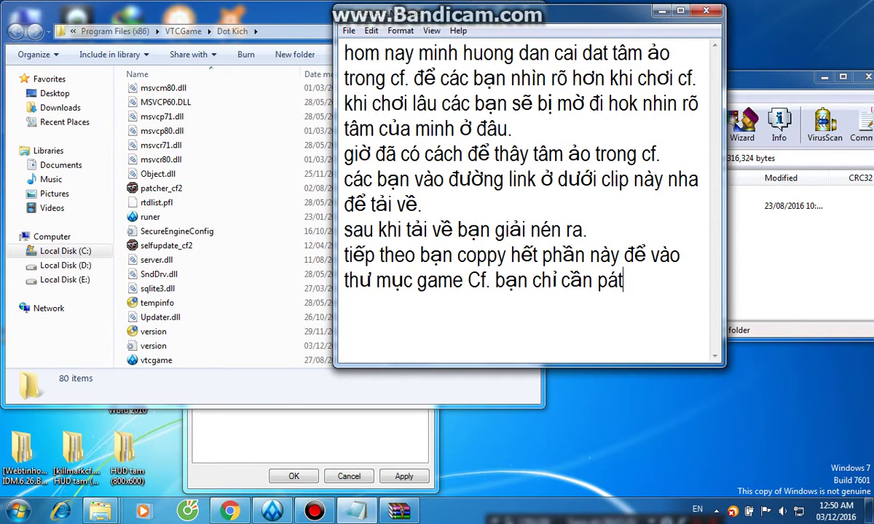
key("BackSpace")
key("BackSpace")
type("aste vào t")
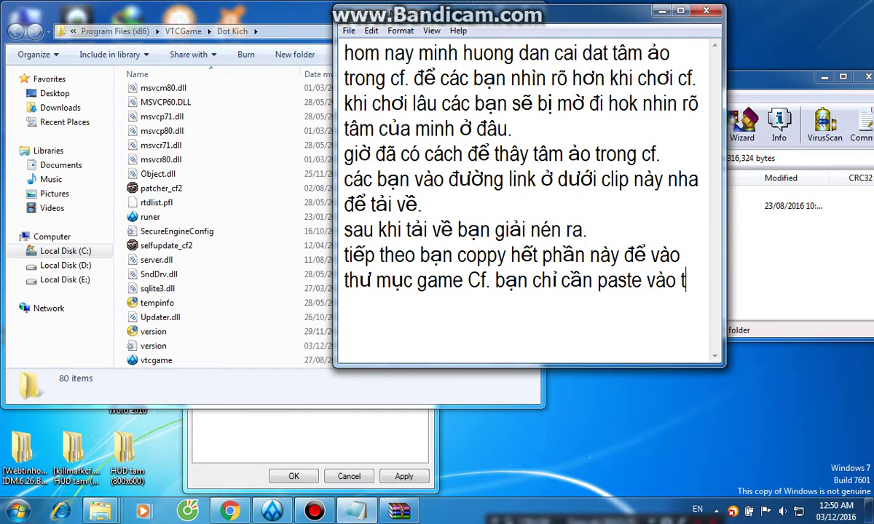
type("hôi ok")
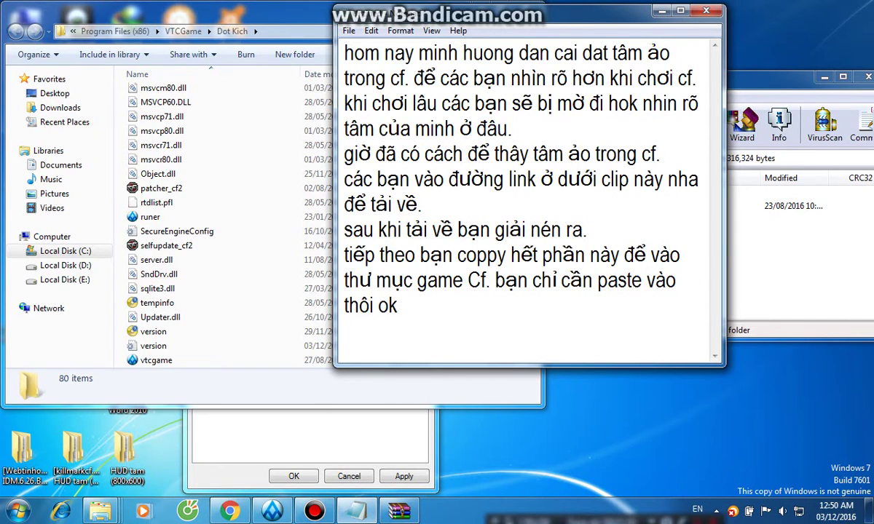
right_click(244, 288)
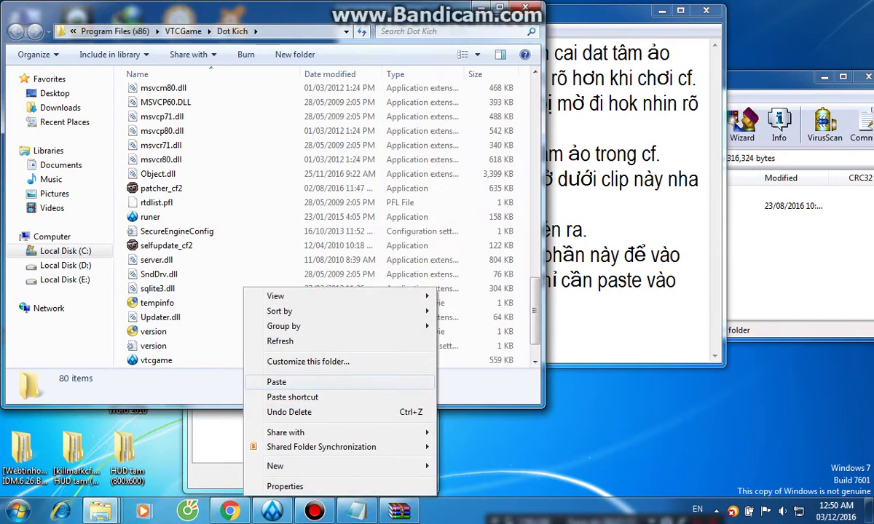
Paste the HUD files into Dot Kich, merging Mark, rez and Scripts and replacing conflicting files.
left_click(277, 381)
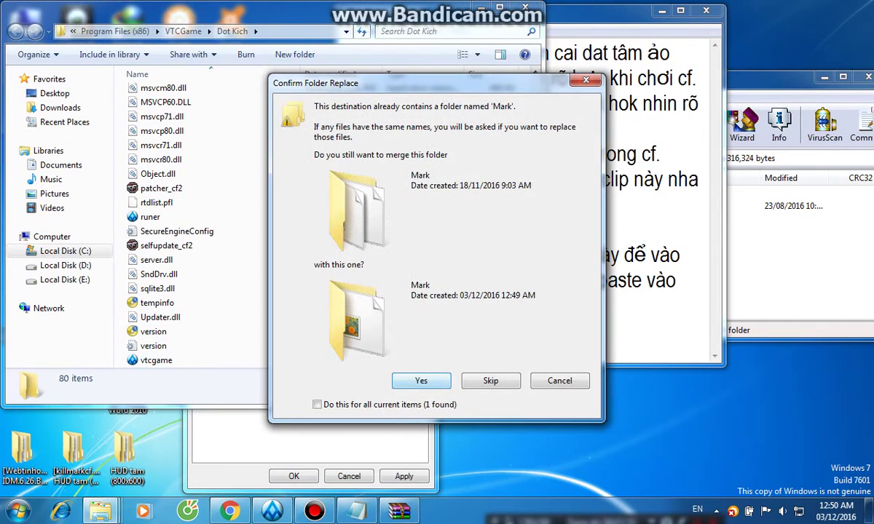
key("Return")
key("Return")
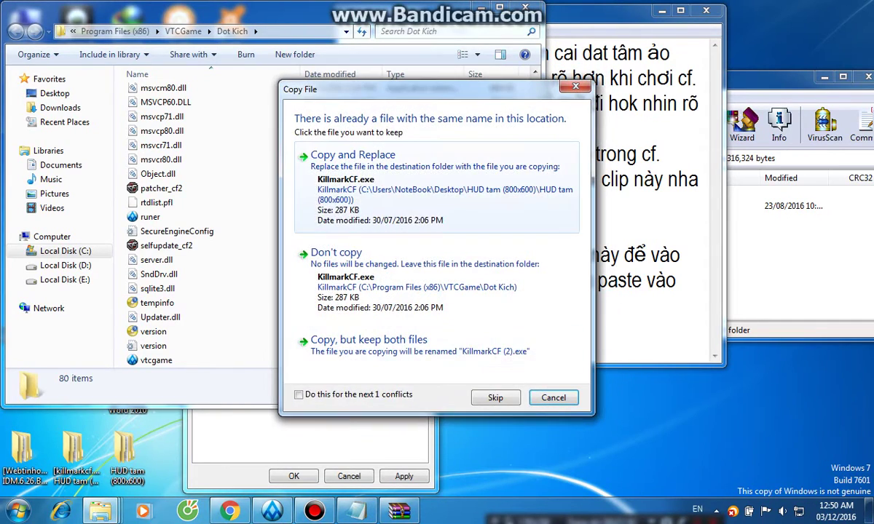
key("Return")
key("Return")
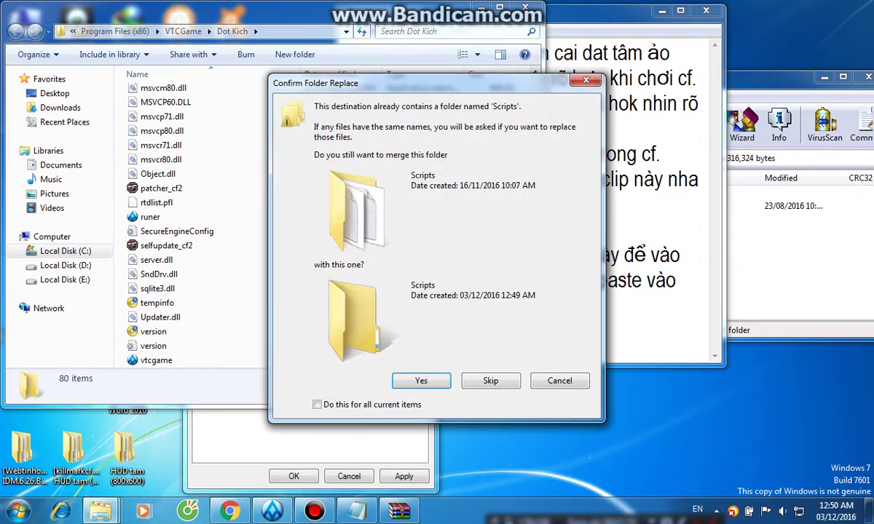
key("Return")
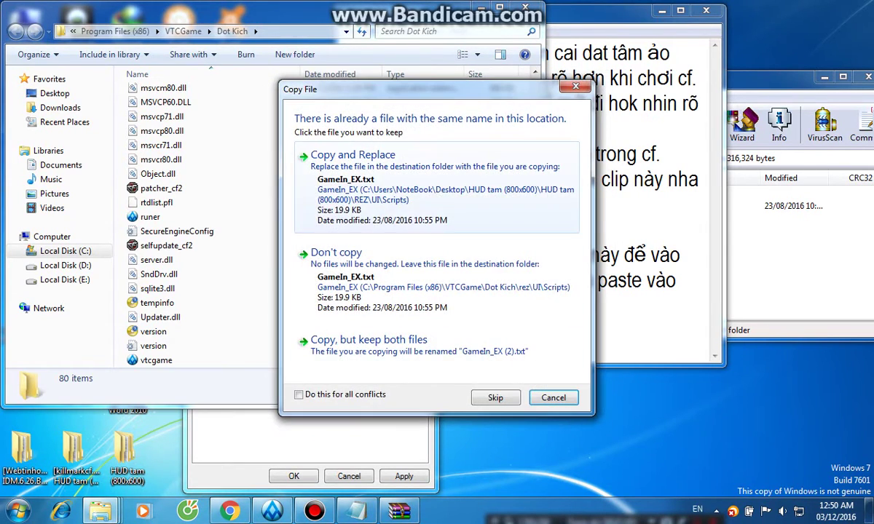
key("Return")
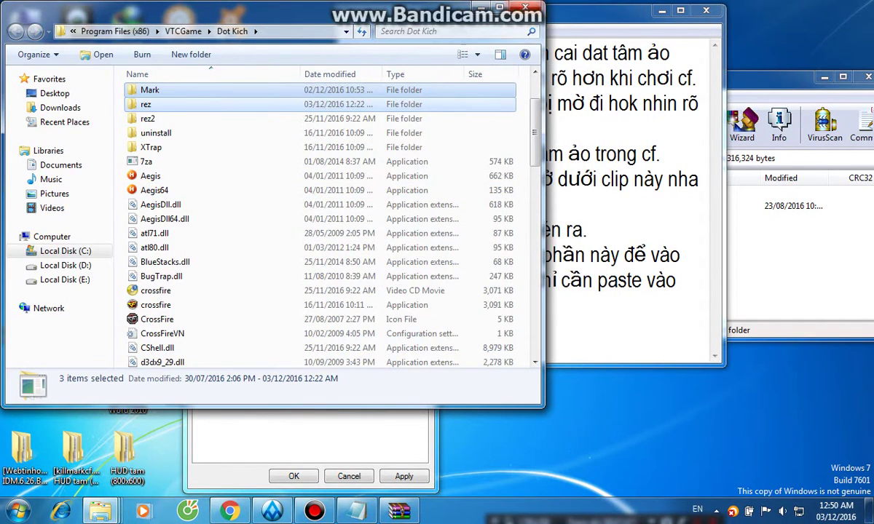
Add the note line 'xong rồi. các bạn kiếm file killmark để chạy'.
left_click(486, 8)
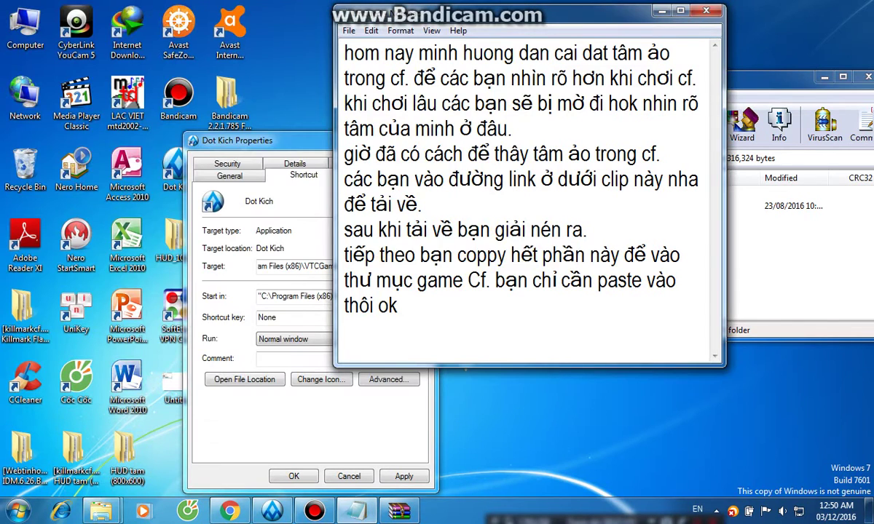
key("Return")
type("xong rồi")
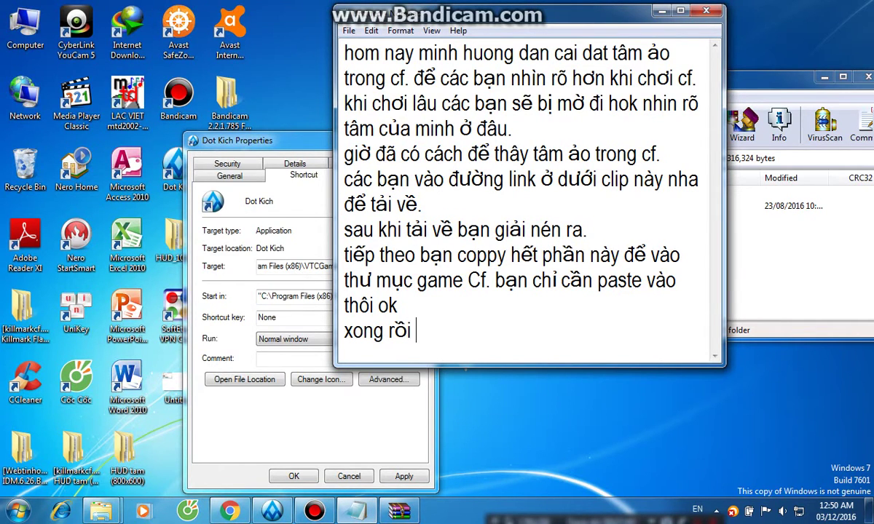
key("BackSpace")
type(". các bạn kie")
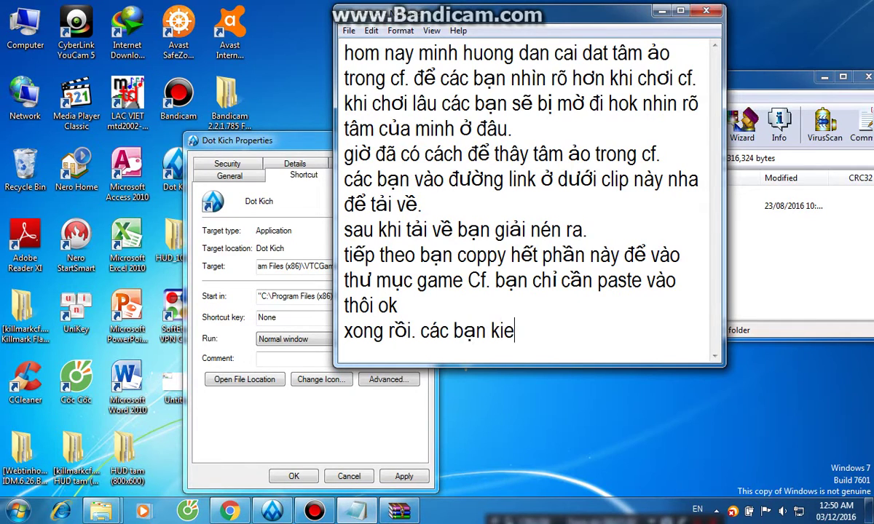
key("BackSpace")
type("ếm fil")
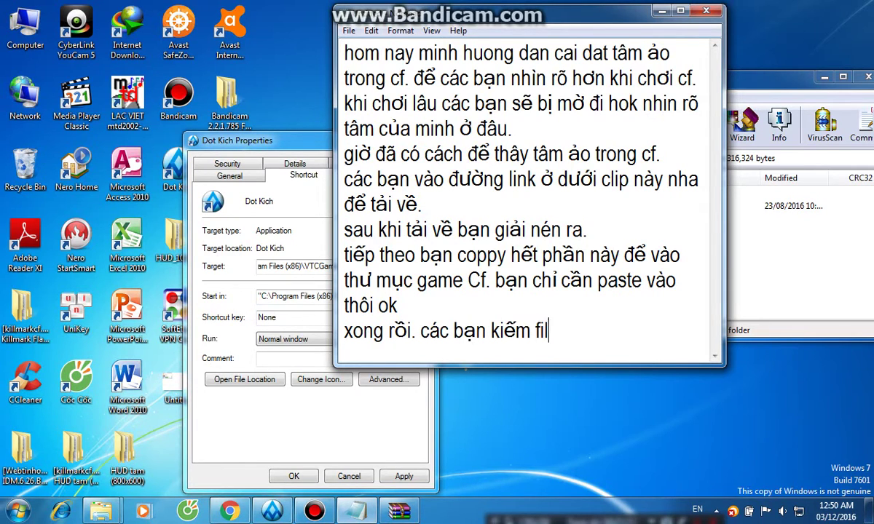
type("e killama")
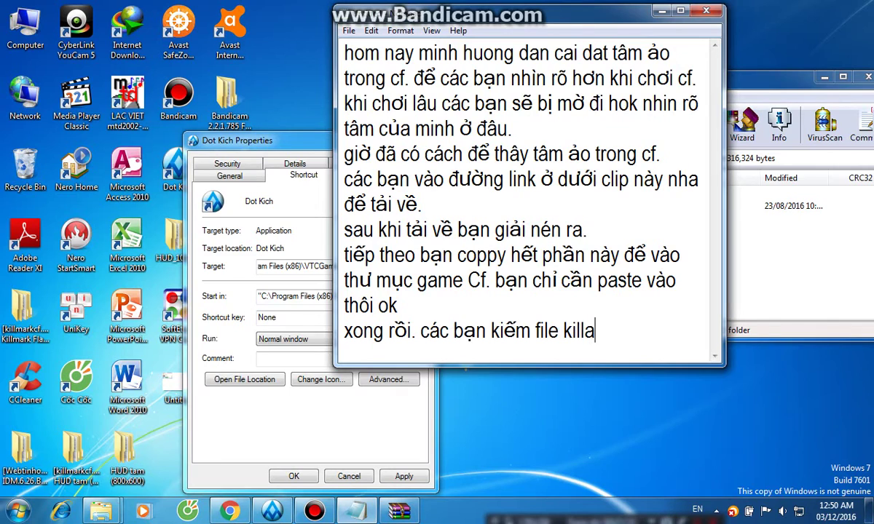
key("BackSpace")
key("BackSpace")
key("BackSpace")
key("BackSpace")
type("lmark")
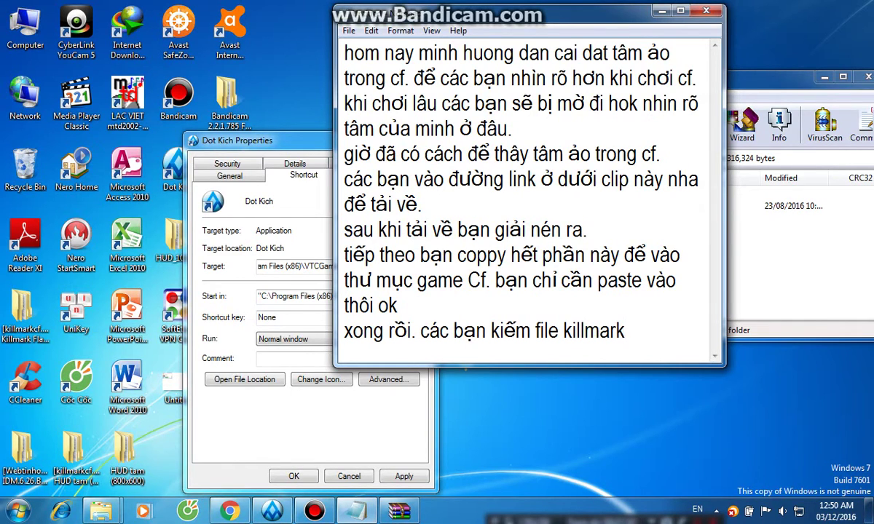
type(" để chayj")
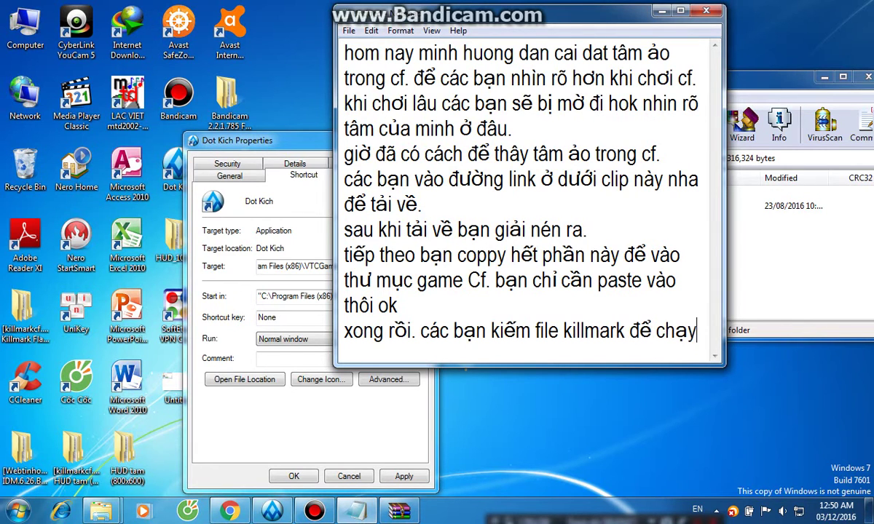
key("Return")
Launch KillmarkCF from the Dot Kich folder, then close the folder window.
left_click(245, 380)
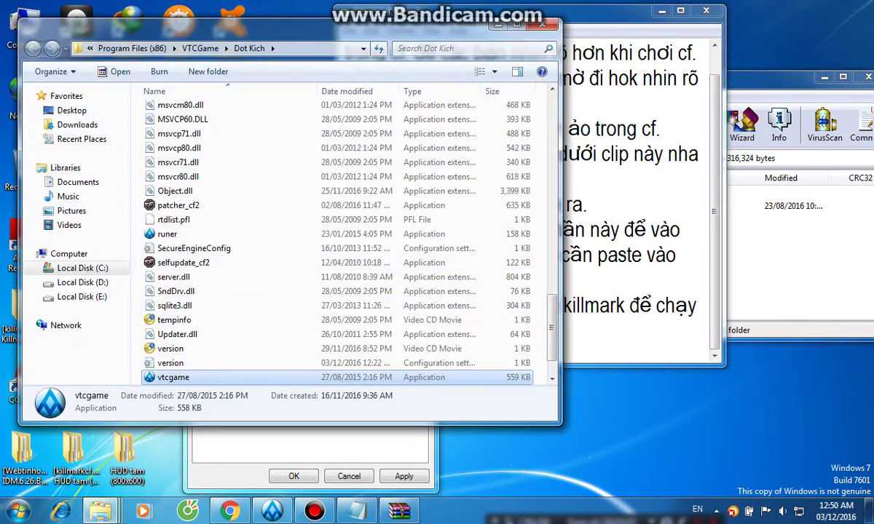
key("Home")
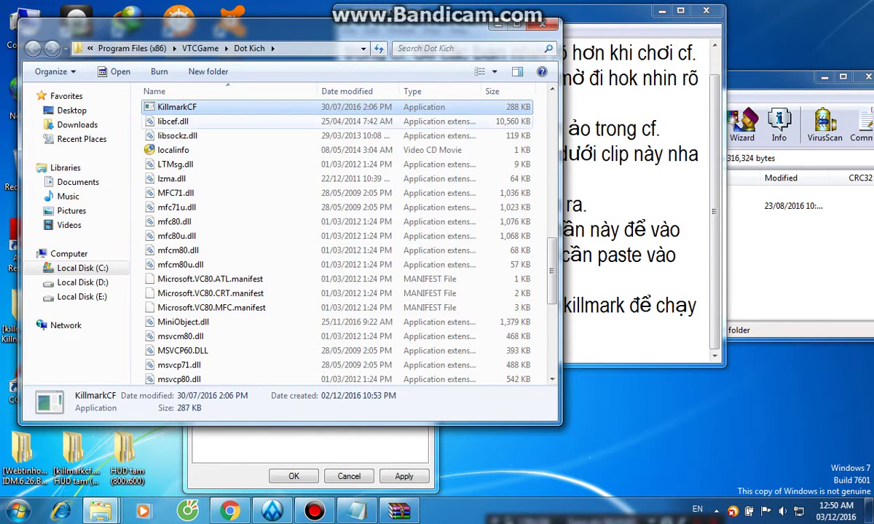
key("Return")
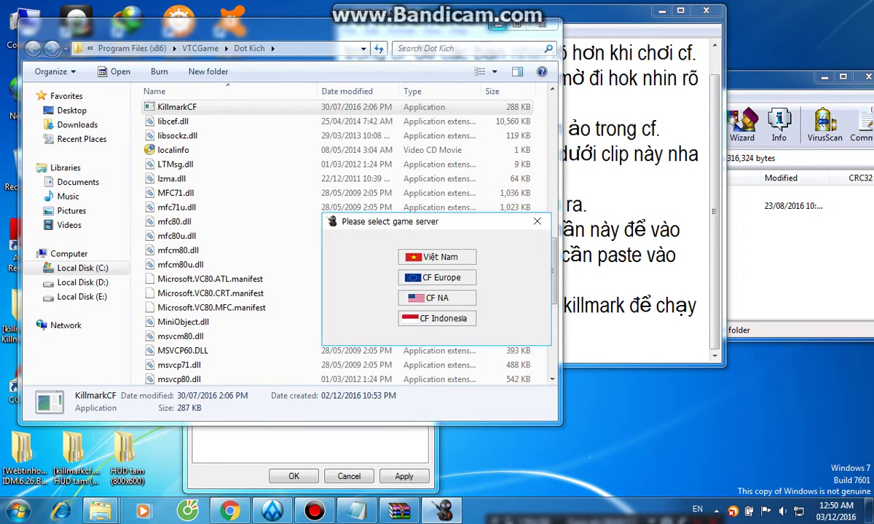
left_click(542, 24)
left_click(345, 332)
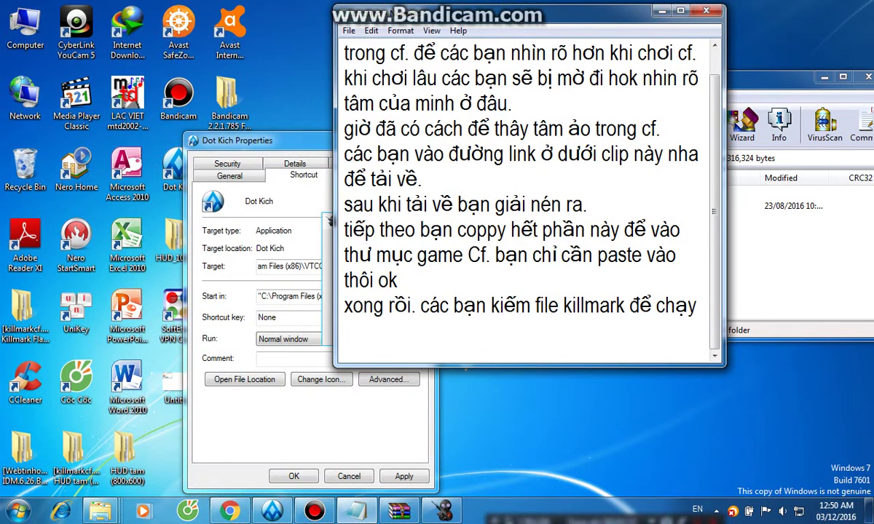
Type the reminder 'nho là các bạn phải tắt phần mềm diệt virus nha' into the notes.
type("nhiows")
key("BackSpace")
key("BackSpace")
key("BackSpace")
key("BackSpace")
key("BackSpace")
key("BackSpace")
type("nhow")
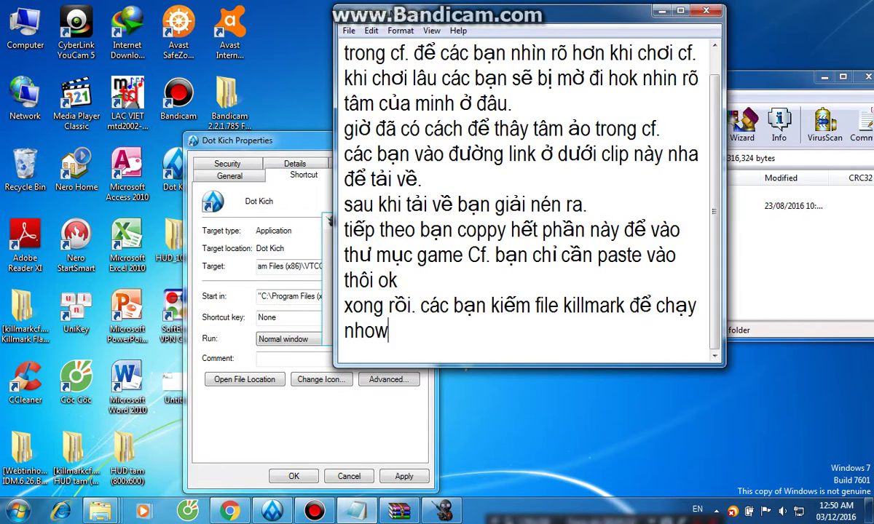
type("s")
key("BackSpace")
key("BackSpace")
type(";a")
key("BackSpace")
key("BackSpace")
type("là các ")
type("bna")
key("BackSpace")
key("BackSpace")
type("a")
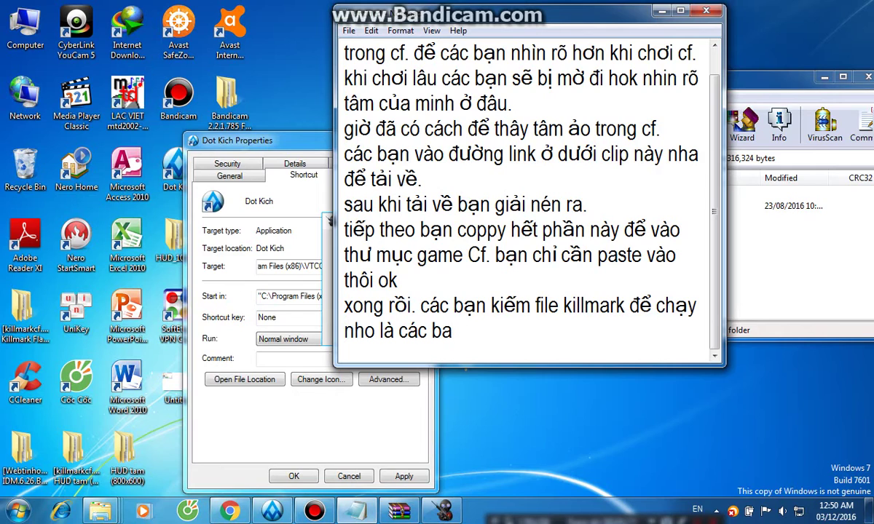
key("BackSpace")
type("ạn phảo")
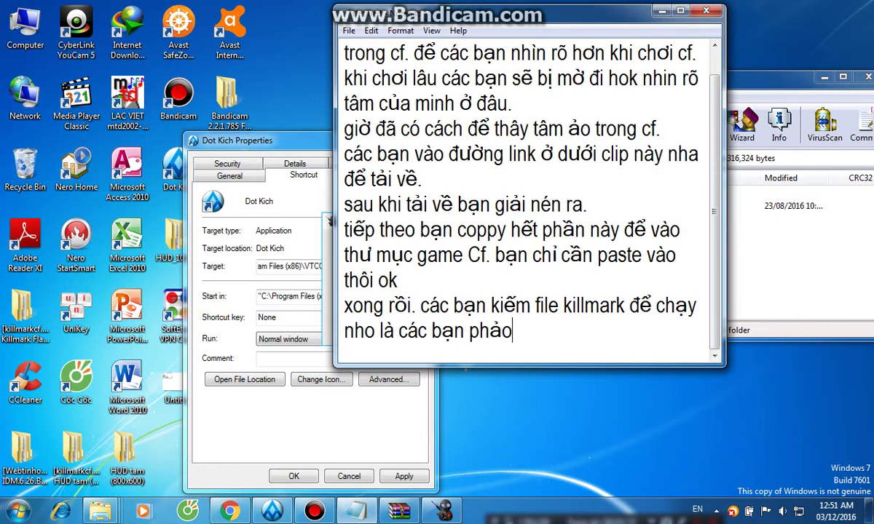
key("BackSpace")
type("i tat")
type("ws ")
type("phaanfm eme")
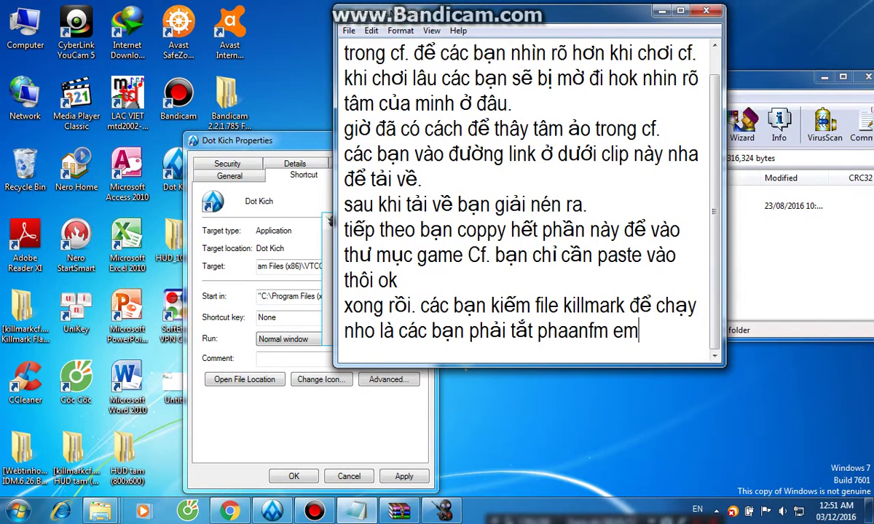
key("BackSpace")
key("BackSpace")
key("BackSpace")
key("BackSpace")
key("BackSpace")
key("BackSpace")
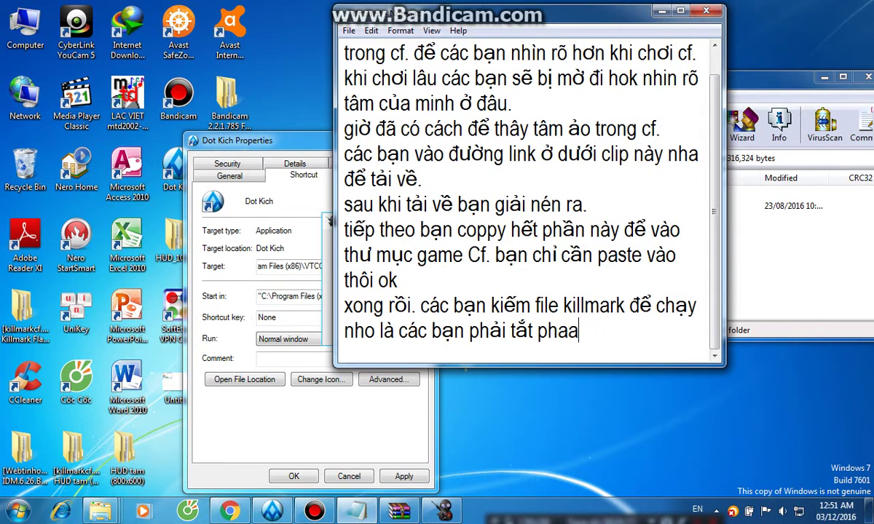
key("BackSpace")
type("anf meemf due")
key("BackSpace")
key("BackSpace")
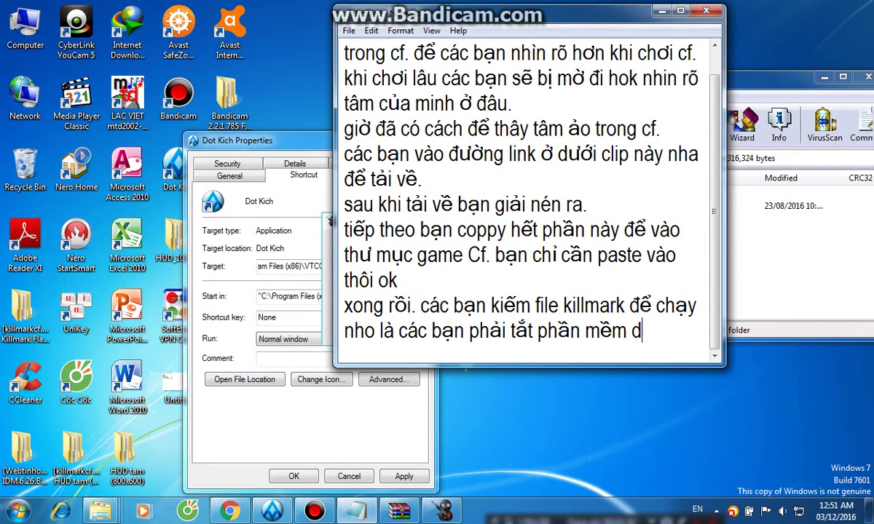
type("ieejt virus")
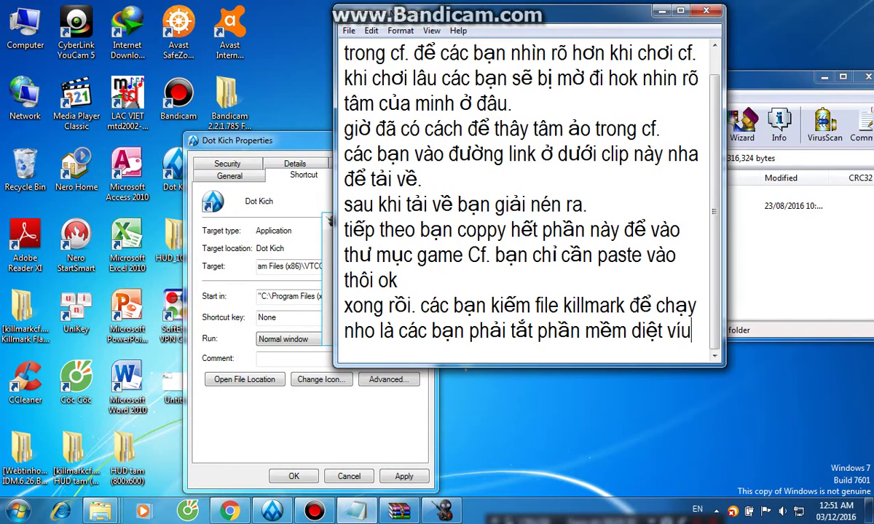
key("BackSpace")
key("BackSpace")
key("BackSpace")
key("BackSpace")
type("iu")
key("BackSpace")
key("BackSpace")
Finish the antivirus line, then confirm the game server and install the killmark crosshair pack.
type("irus nha.")
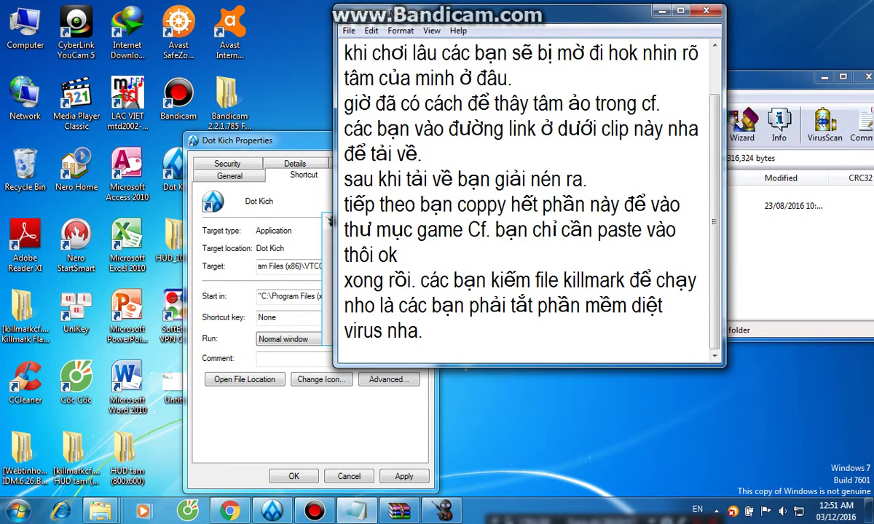
left_click(329, 220)
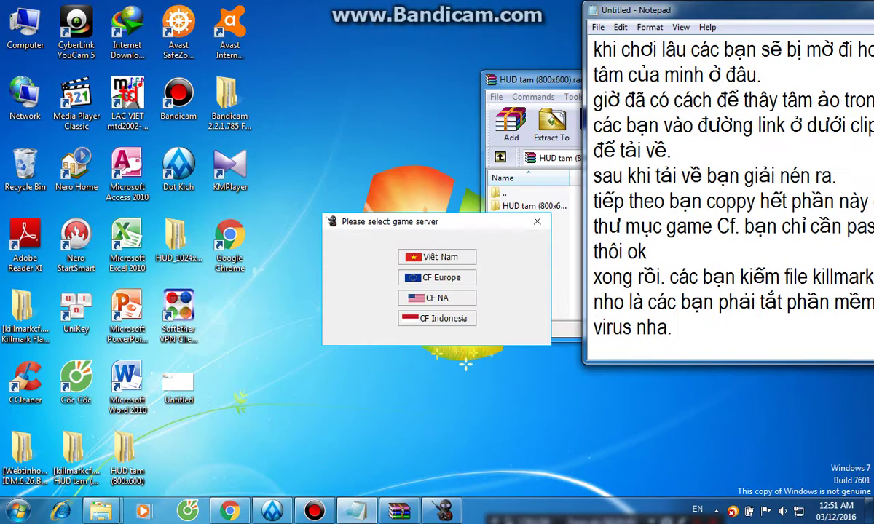
key("Return")
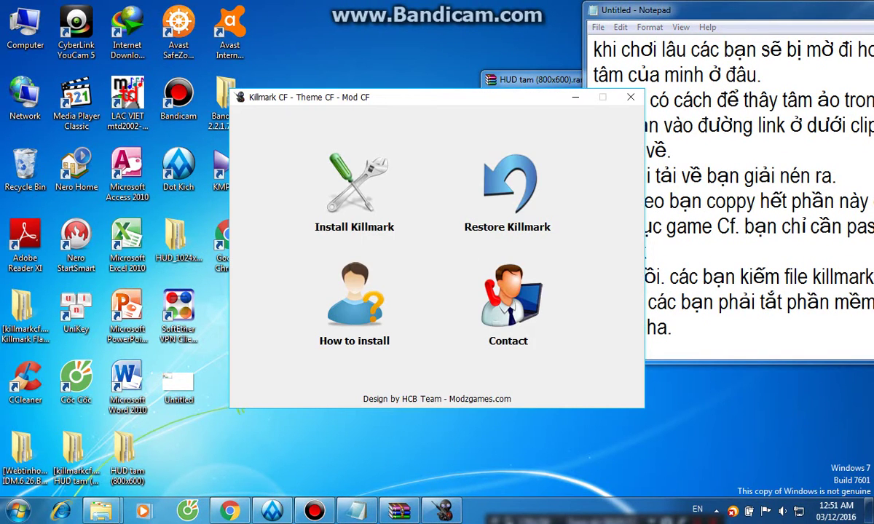
key("Return")
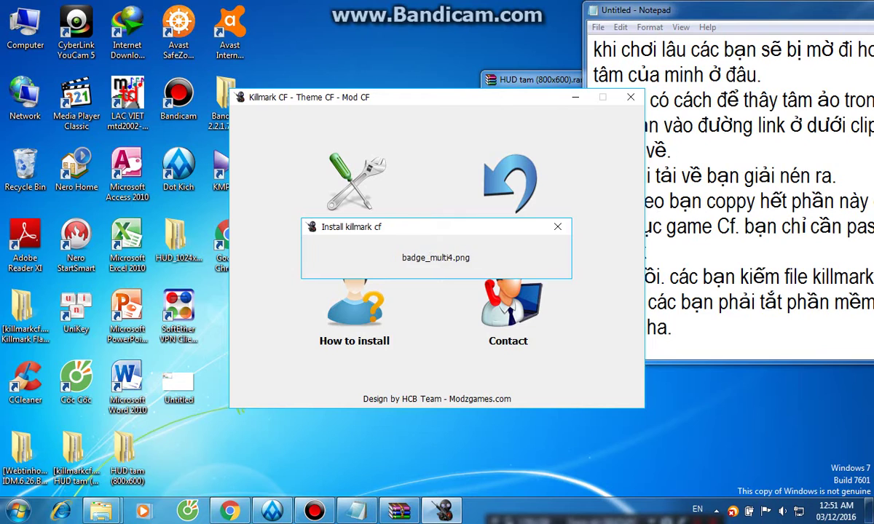
key("alt+Tab")
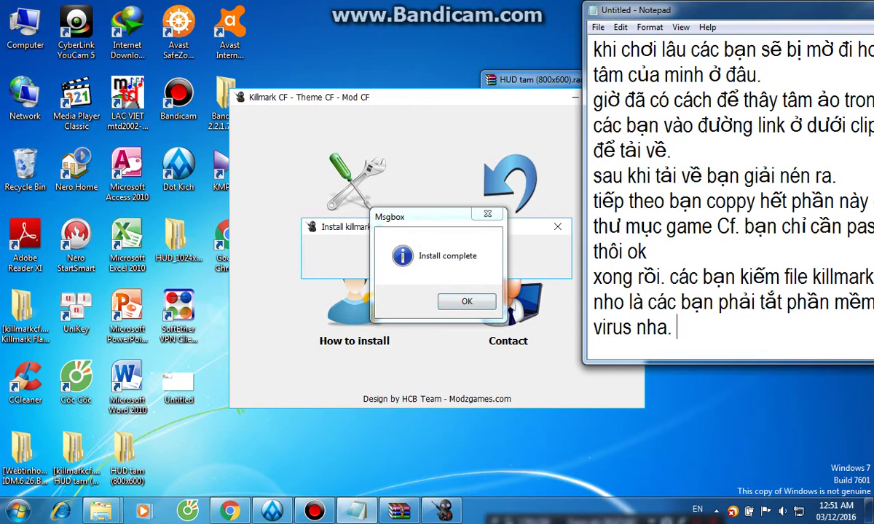
Add the line 'khi nào hiện ra bản install complete là thành công' to the notes.
key("Return")
type("khi nào h")
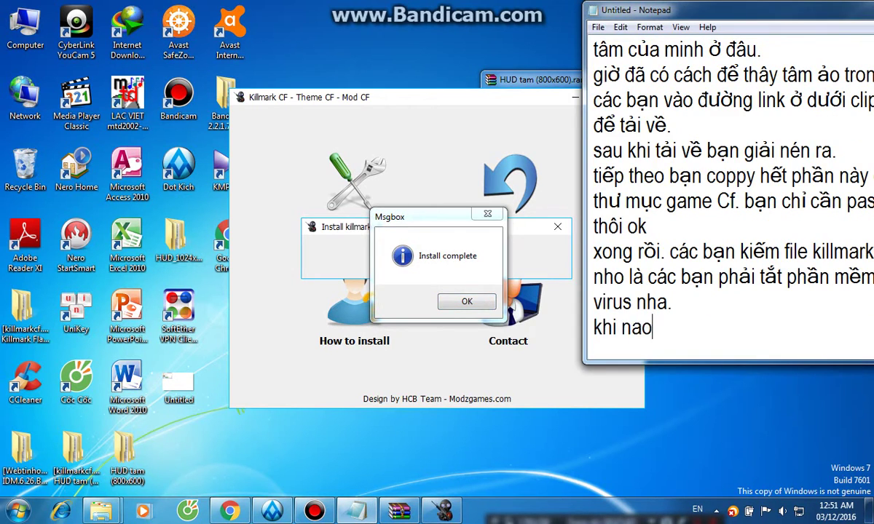
type("iện ra bản")
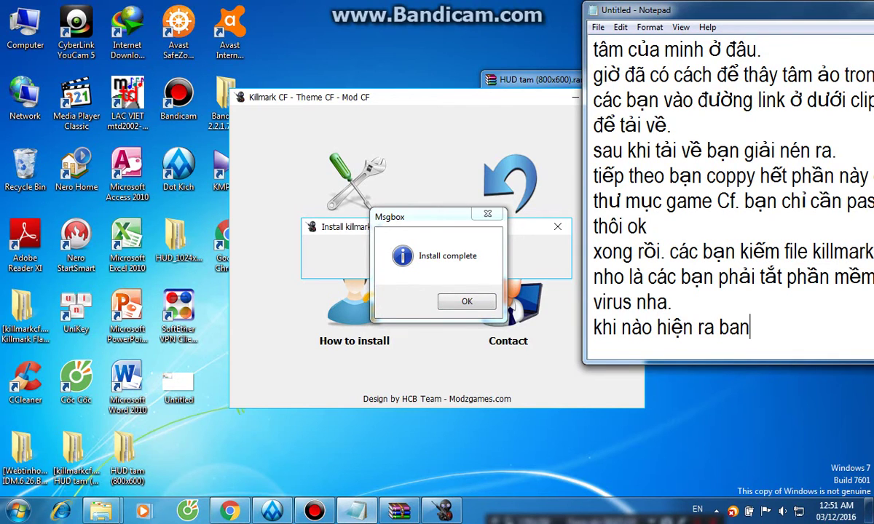
type(" ín")
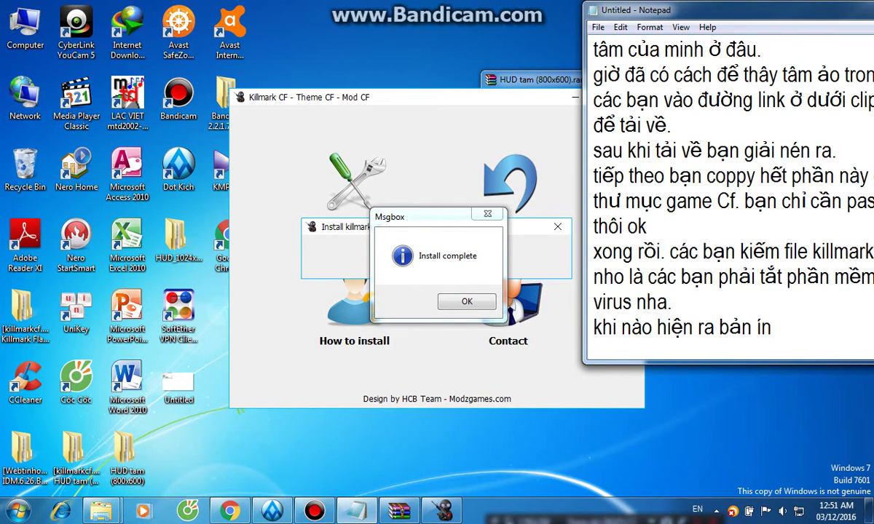
key("BackSpace")
key("BackSpace")
type("install ")
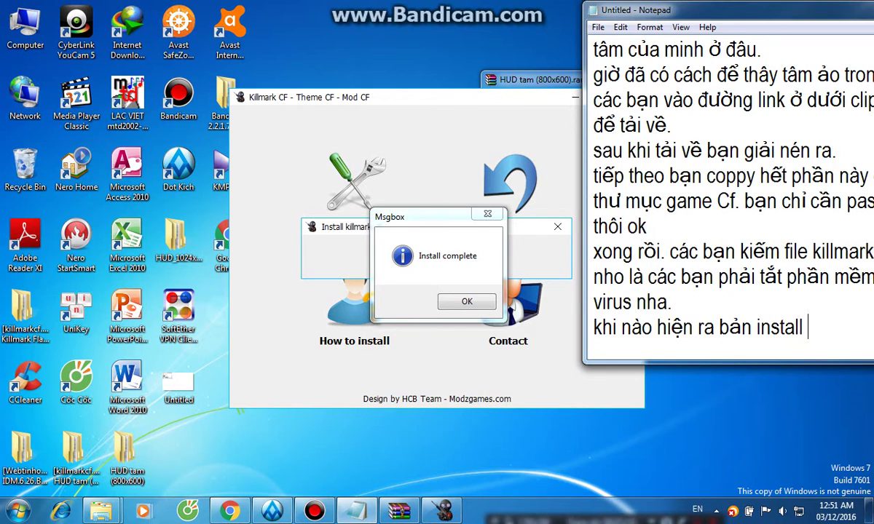
type("comp;et")
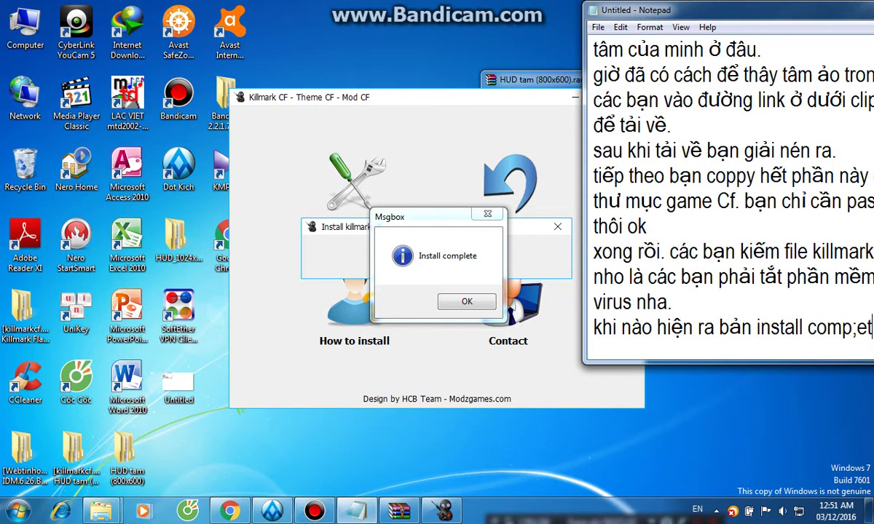
key("BackSpace")
key("BackSpace")
key("BackSpace")
type("lete")
left_click_drag(729, 10, 629, 18)
type("là thành công")
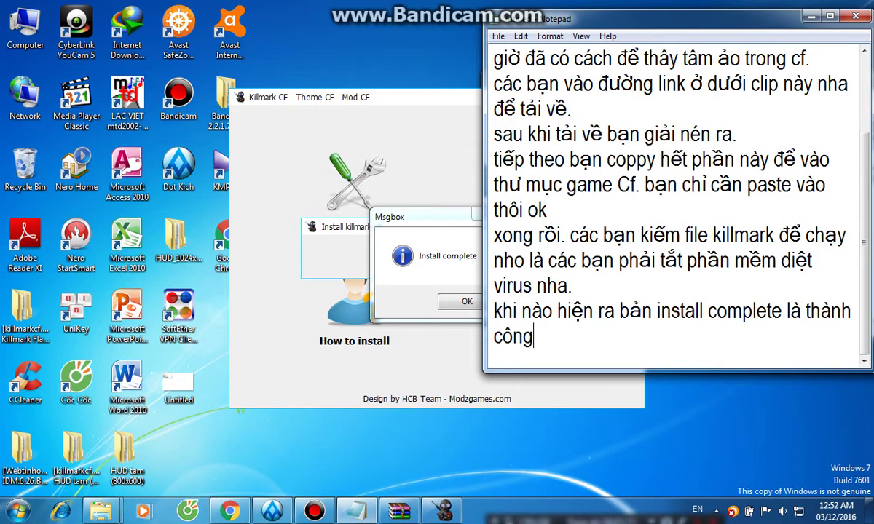
Dismiss KillmarkCF's Install complete message and close the KillmarkCF window.
key("alt+Tab")
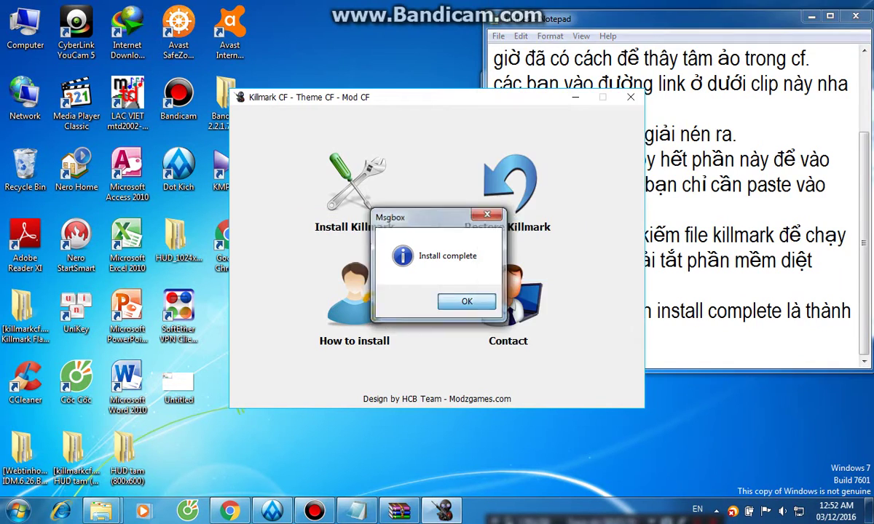
key("Return")
key("alt+F4")
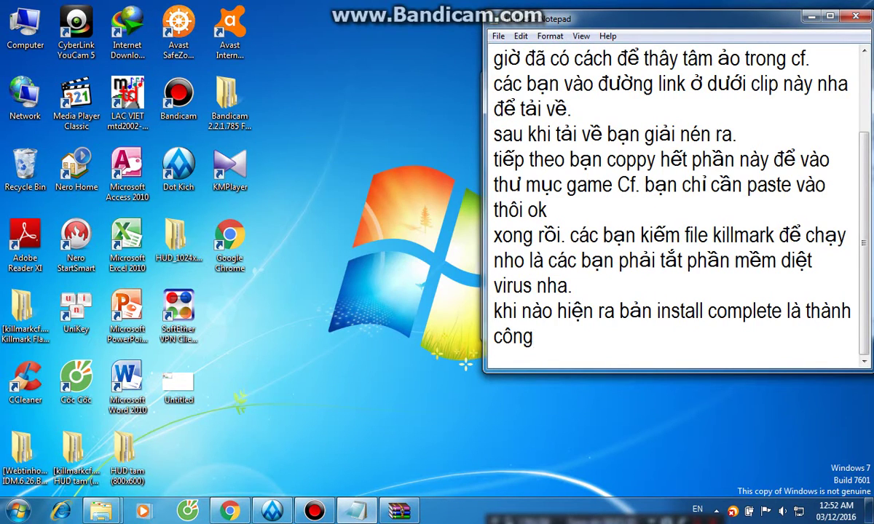
Add a note that this crosshair HUD only applies to 800x600 screen mode.
key("Return")
type("một điều l")
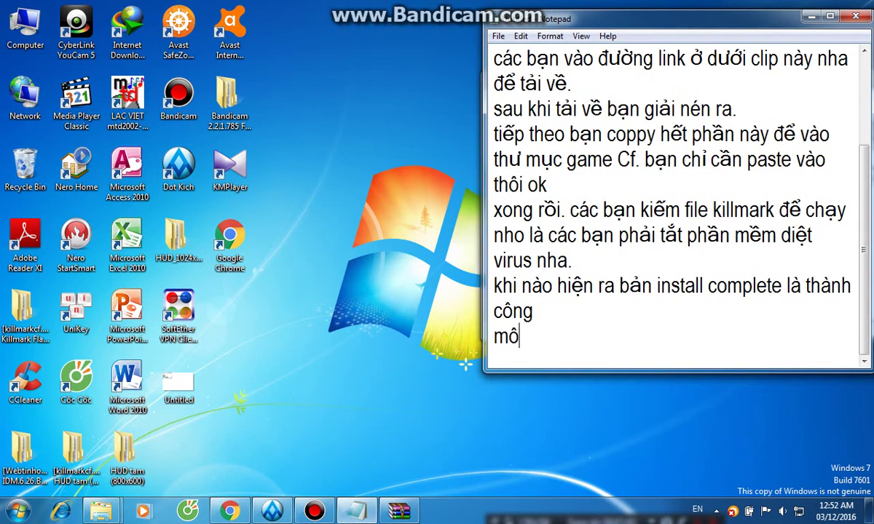
type("ưu ý là ")
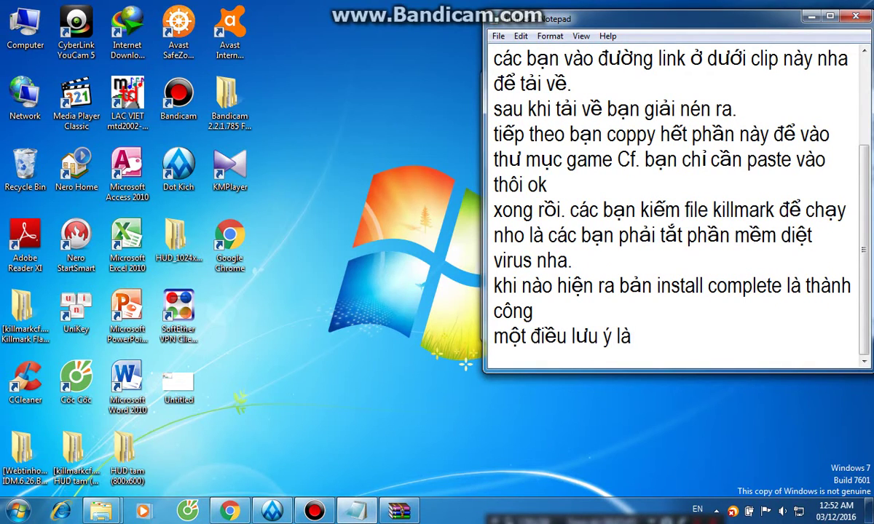
type("bản hud")
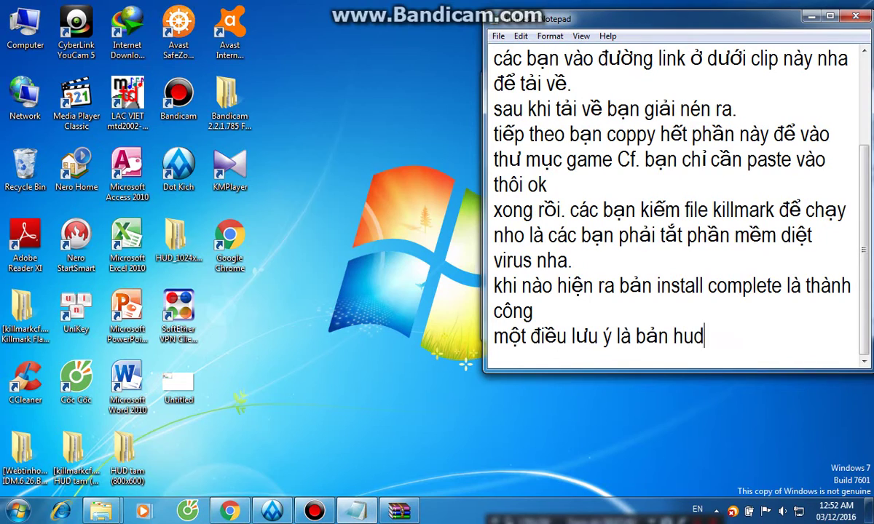
type(" tâm ảo ")
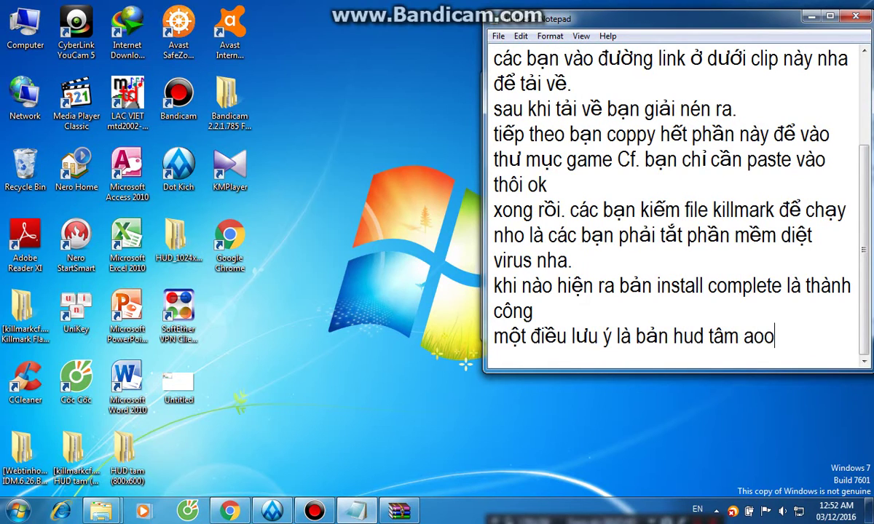
type(" a")
key("BackSpace")
key("BackSpace")
type("này chỉ áp dụng")
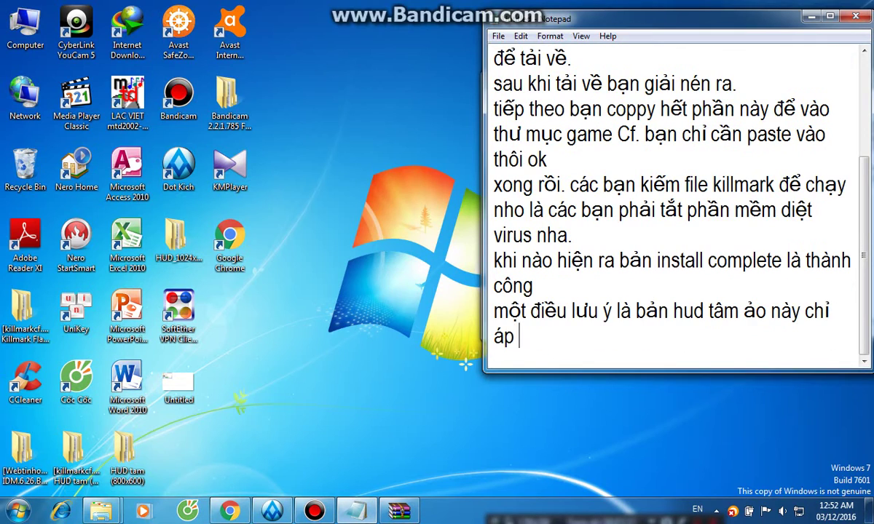
key("BackSpace")
key("BackSpace")
key("BackSpace")
type("ung cho b")
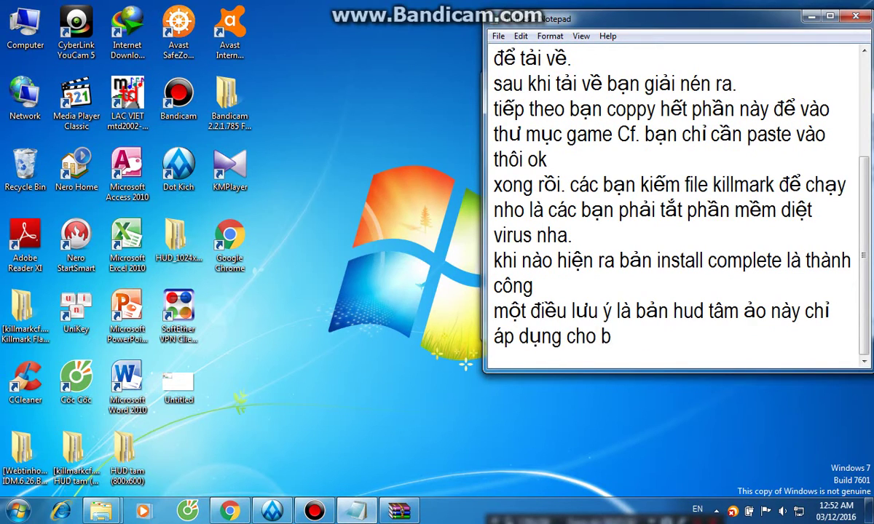
key("BackSpace")
type("màn hình")
key("BackSpace")
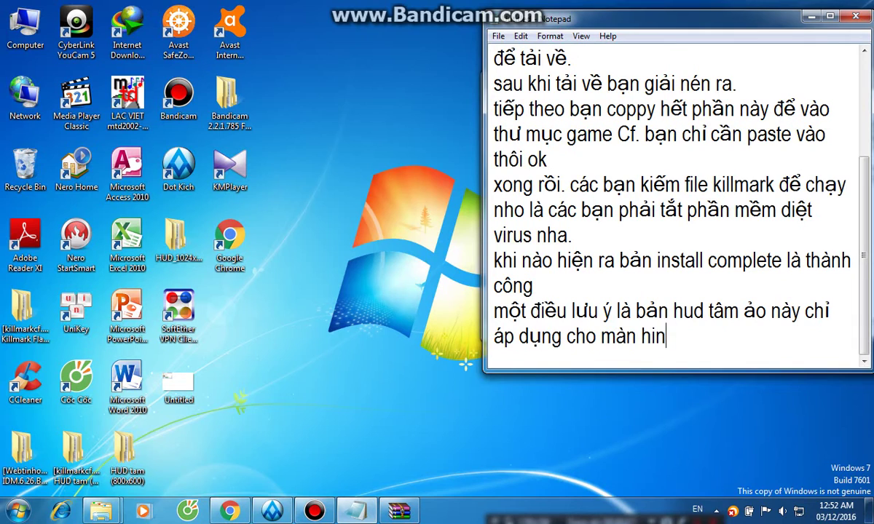
key("BackSpace")
key("BackSpace")
key("BackSpace")
key("BackSpace")
key("BackSpace")
key("BackSpace")
key("BackSpace")
type("chế d")
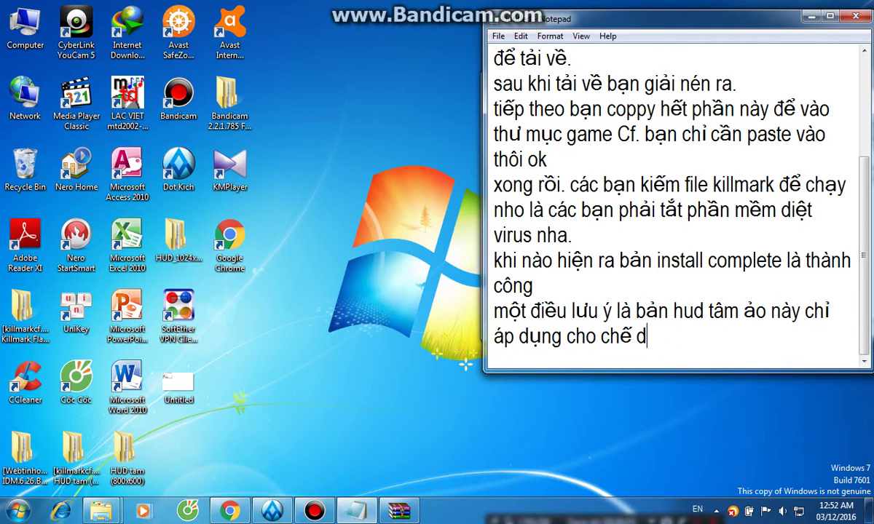
key("BackSpace")
type("độ màn hình ")
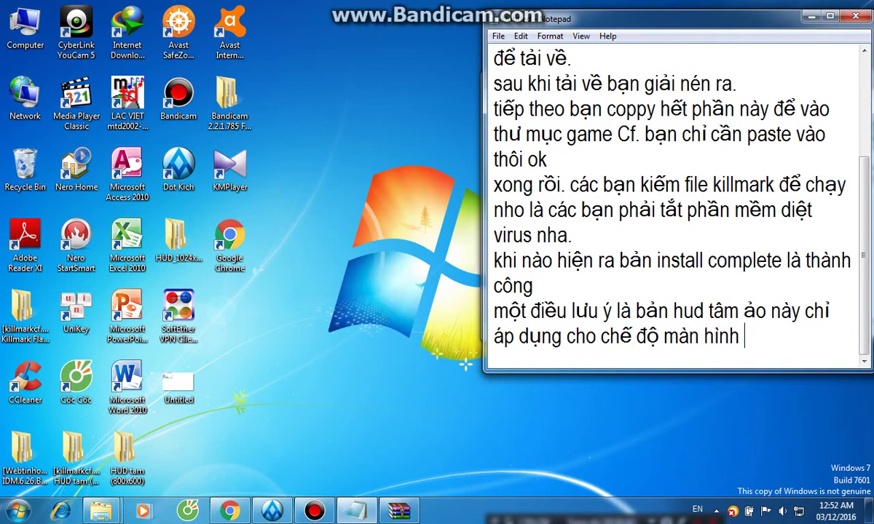
type("1")
key("BackSpace")
type("800x600")
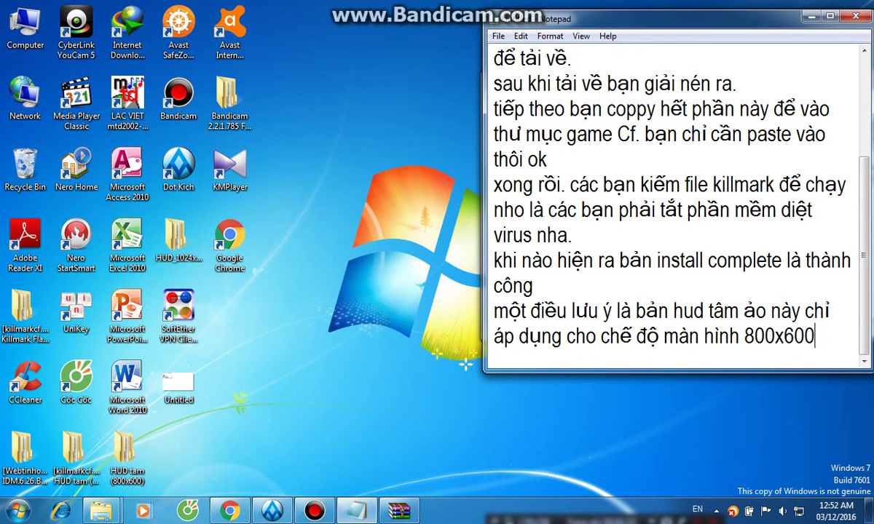
type(" thôi nha,")
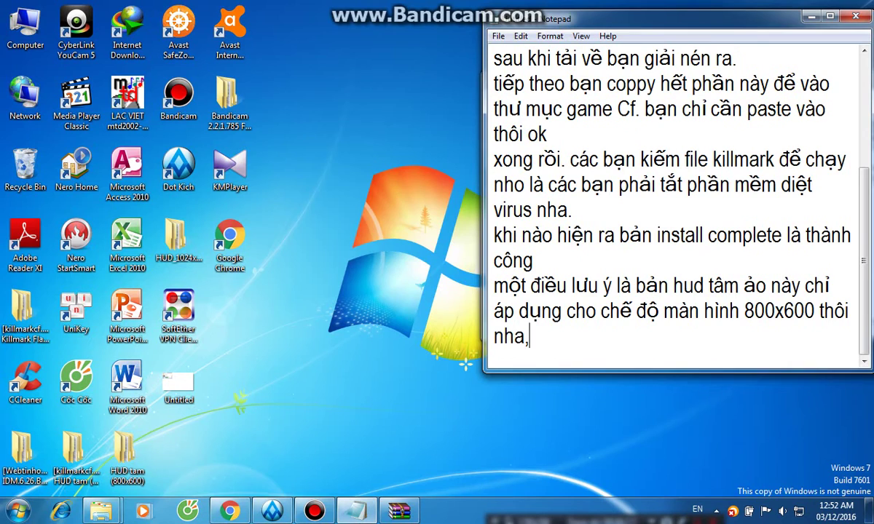
key("BackSpace")
type(".")
Add the line 'vào game thử nào.' below the resolution note.
key("Return")
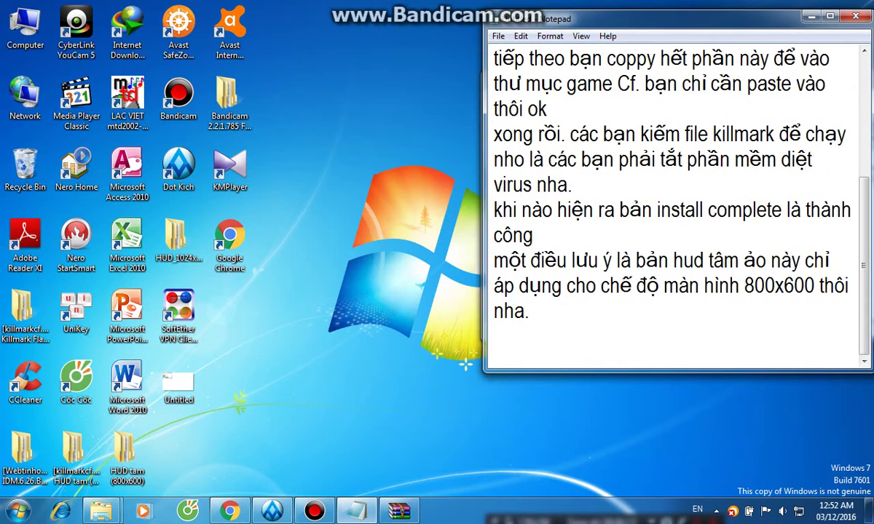
type("vào c")
key("BackSpace")
type("gaem")
key("BackSpace")
key("BackSpace")
key("BackSpace")
key("BackSpace")
type("game")
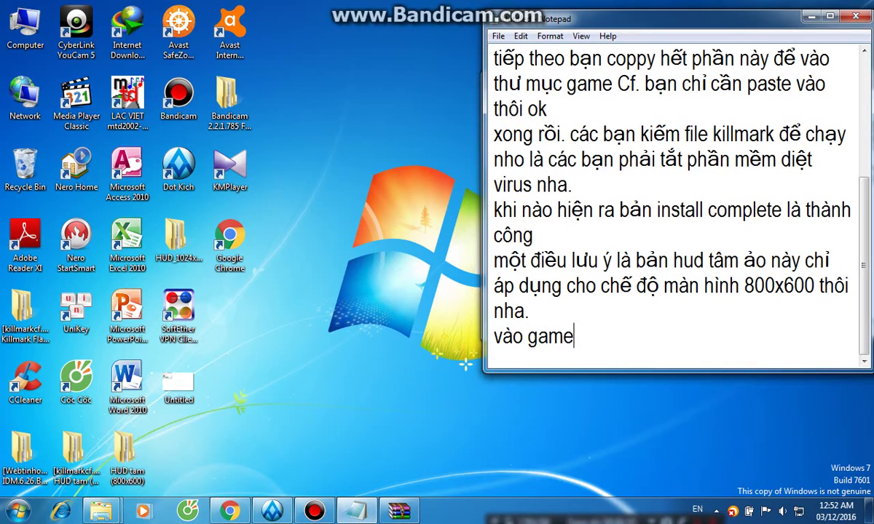
type(" thử nào")
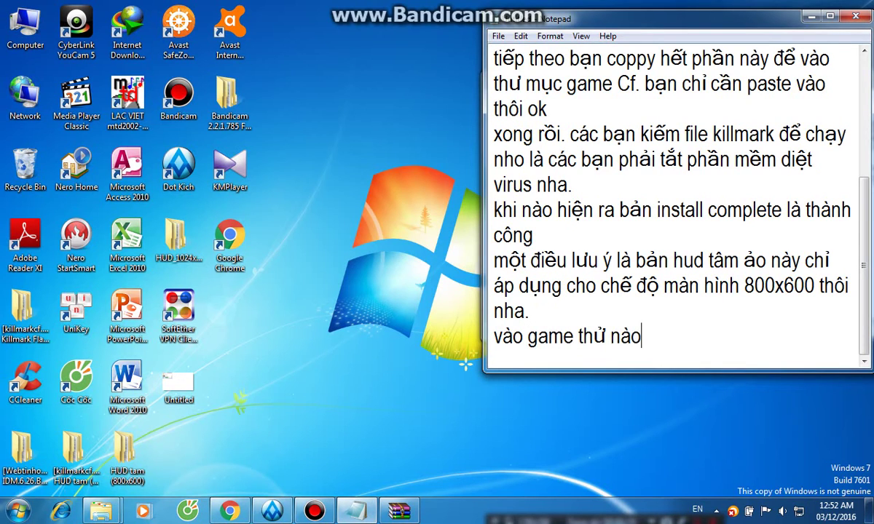
type(".")
key("Return")
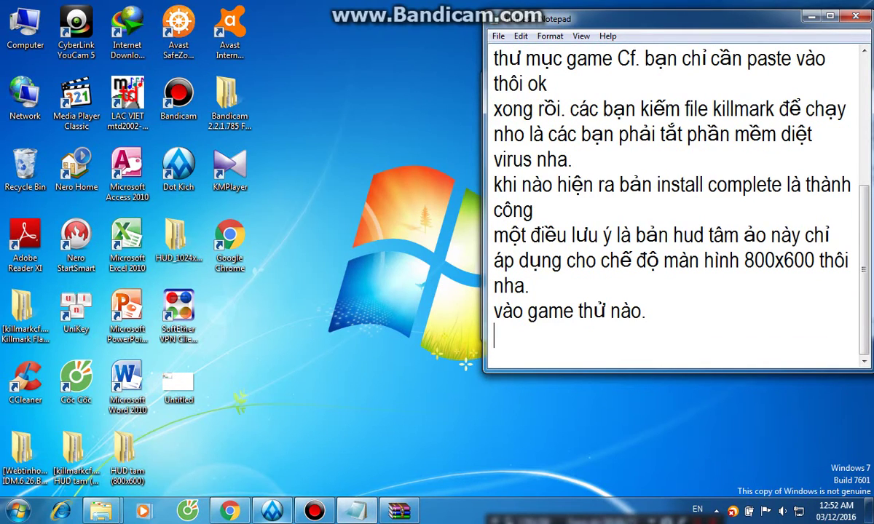
left_click(399, 511)
Launch Đột Kích from the taskbar and log in with the saved account's password.
left_click(399, 511)
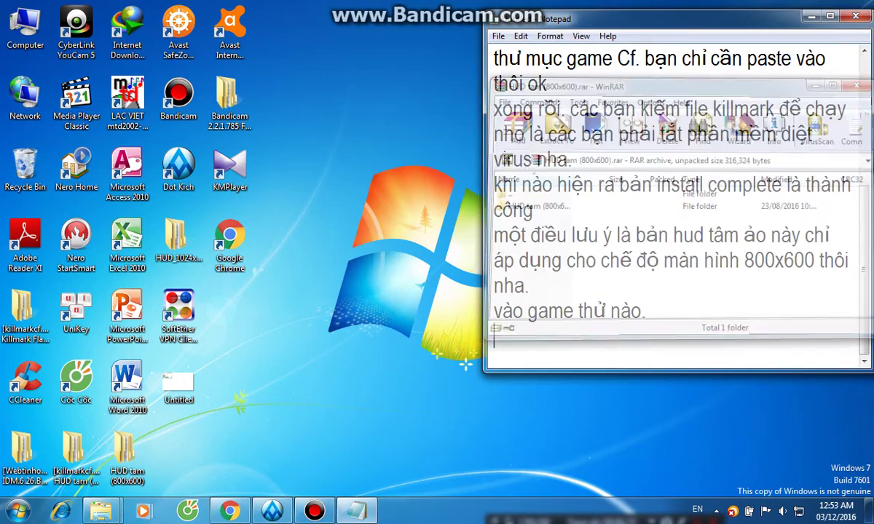
left_click(272, 511)
left_click(446, 235)
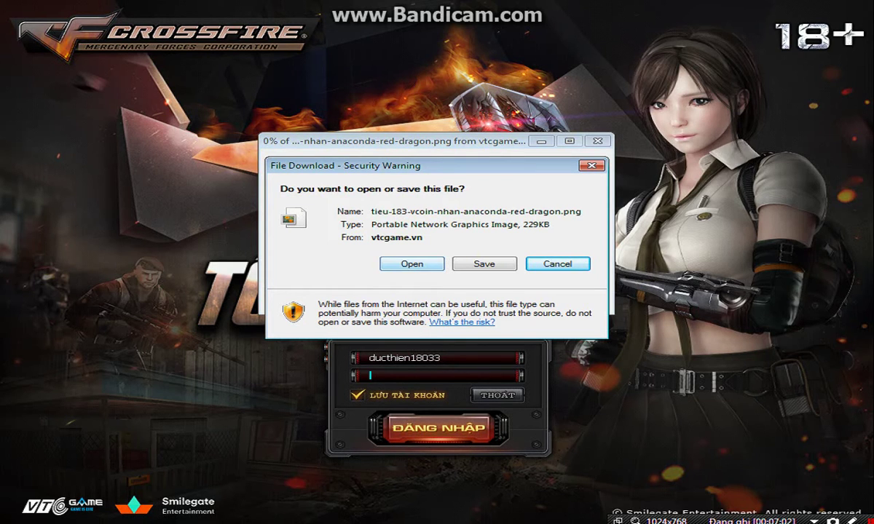
type("************")
key("Return")
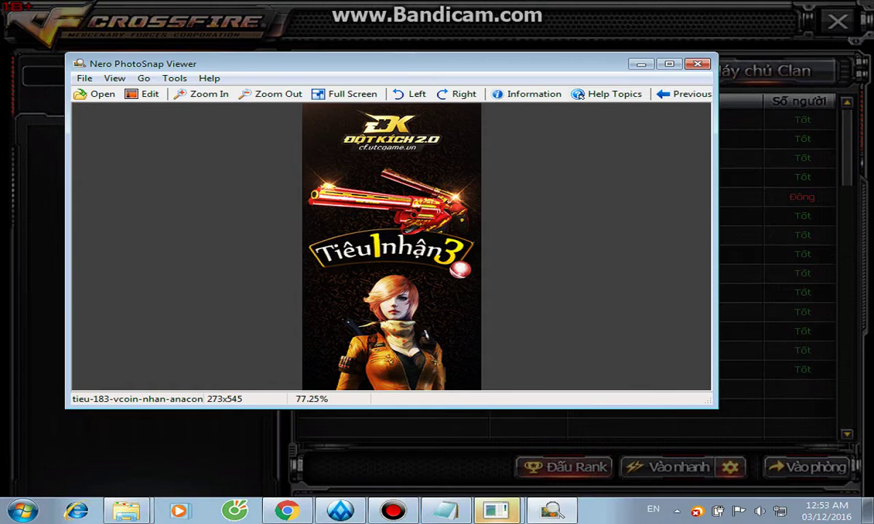
Close the ad viewer and notice, join channel 2 of TAN BINH 01, and stop the tutorial.
key("alt+F4")
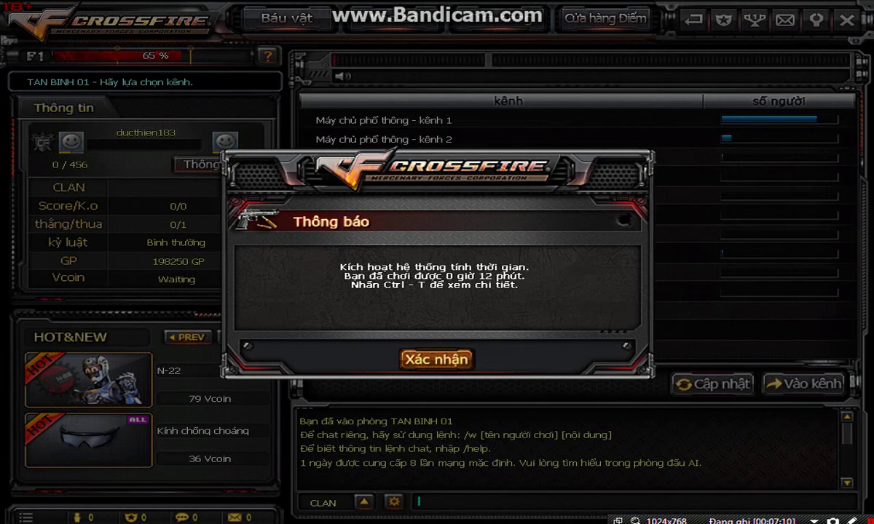
key("Return")
double_click(384, 139)
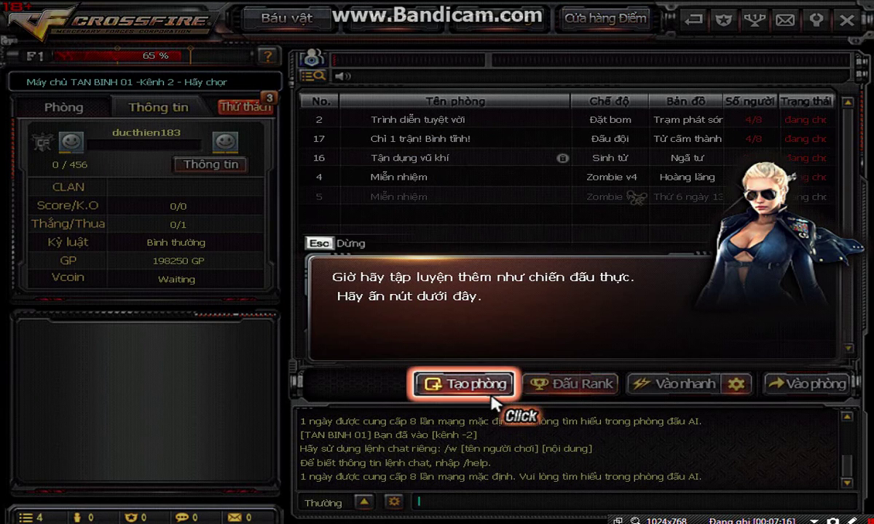
key("Escape")
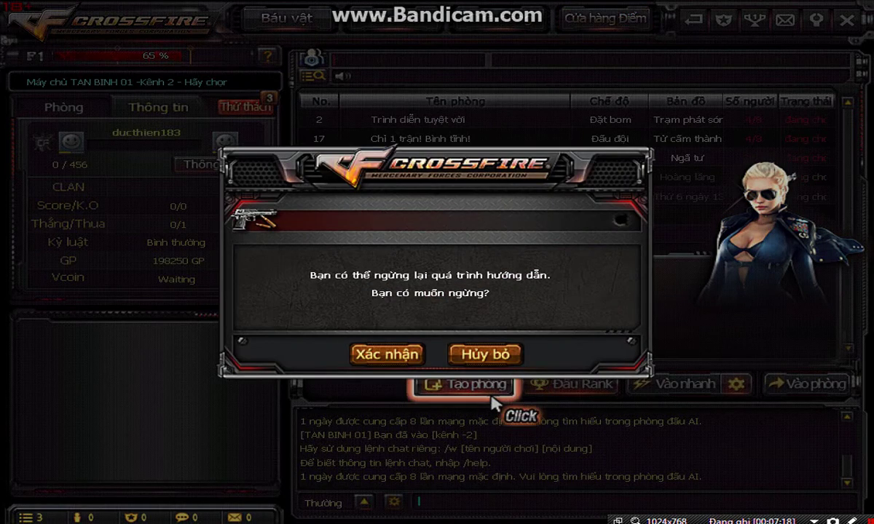
key("Return")
key("Return")
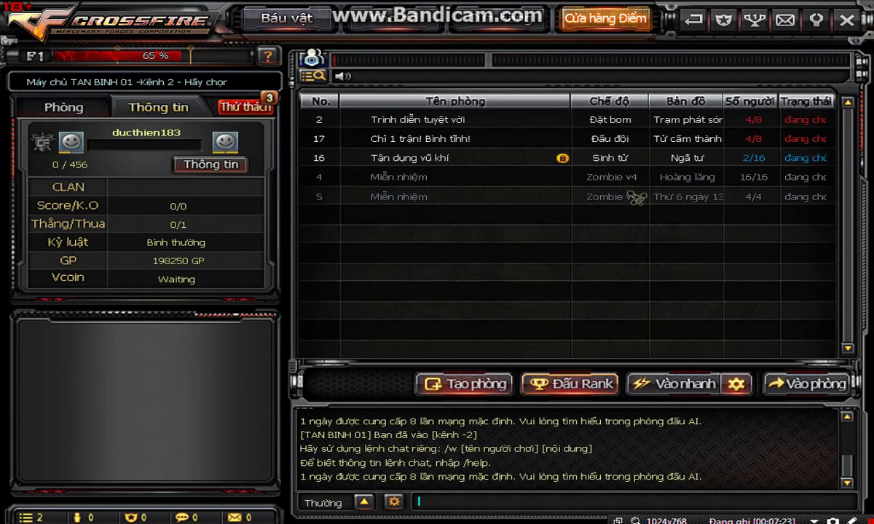
left_click(815, 19)
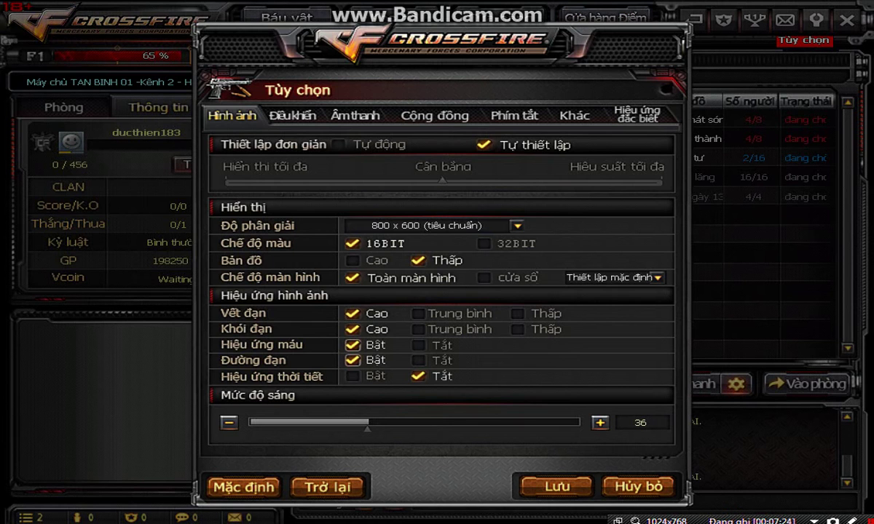
left_click(516, 225)
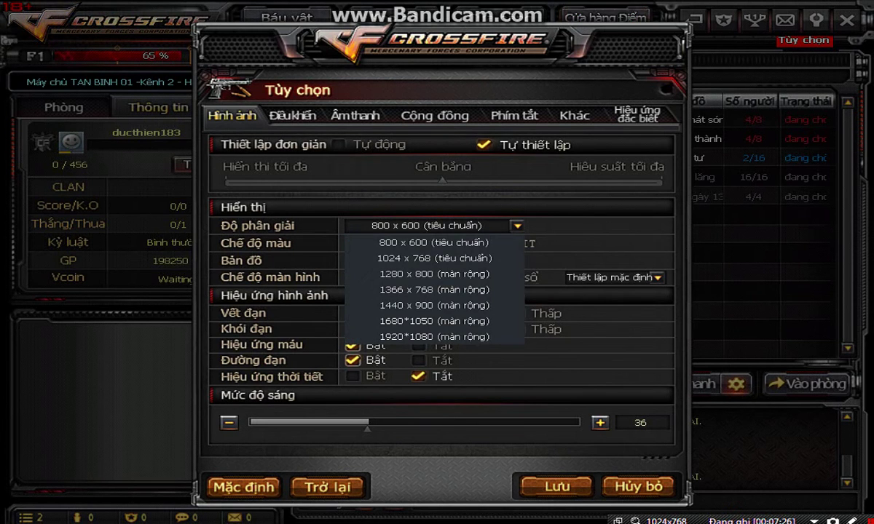
left_click(414, 242)
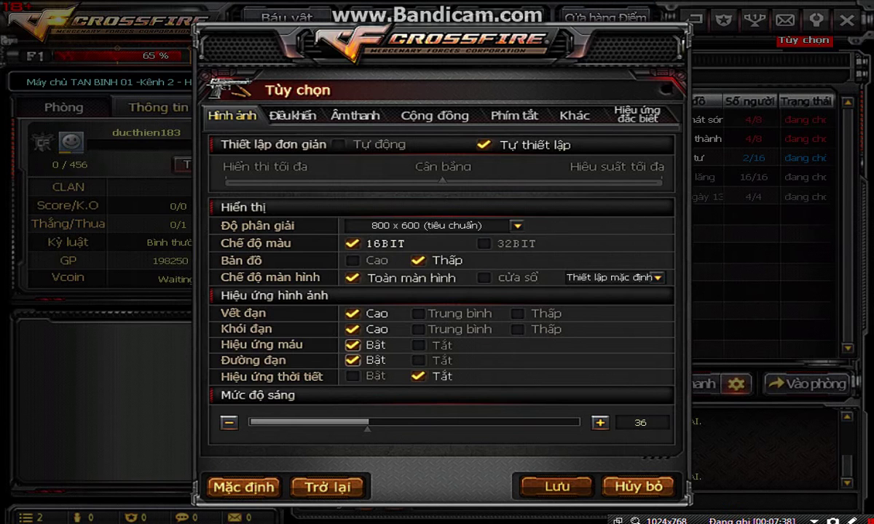
key("Escape")
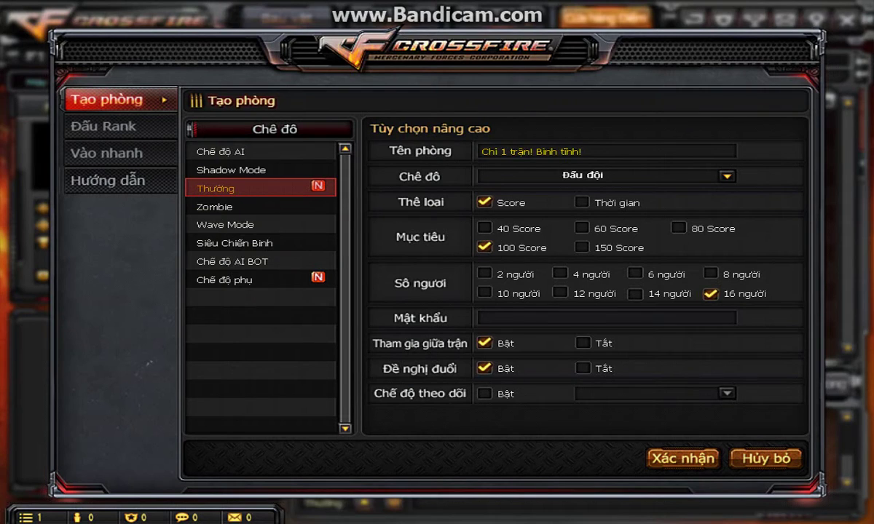
Set up a solo AI BOT room with 40 Score target, Siêu dễ difficulty and 8 bots.
left_click(231, 261)
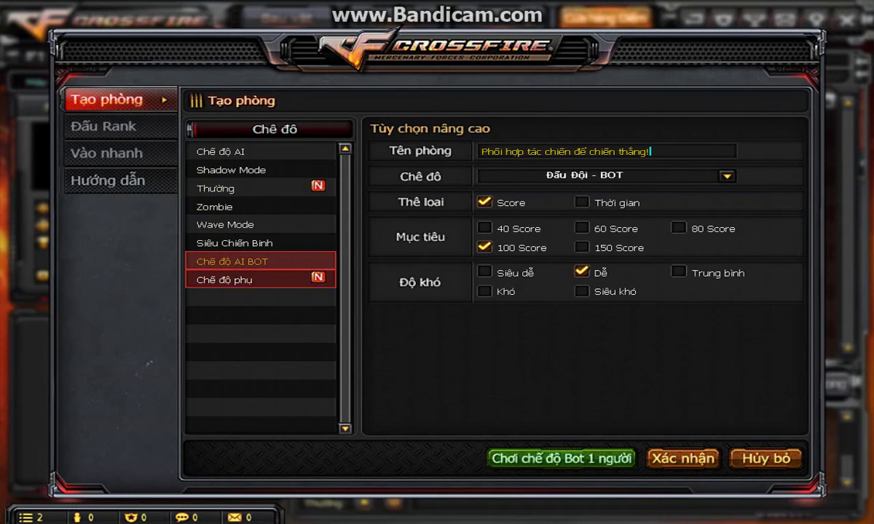
left_click(484, 227)
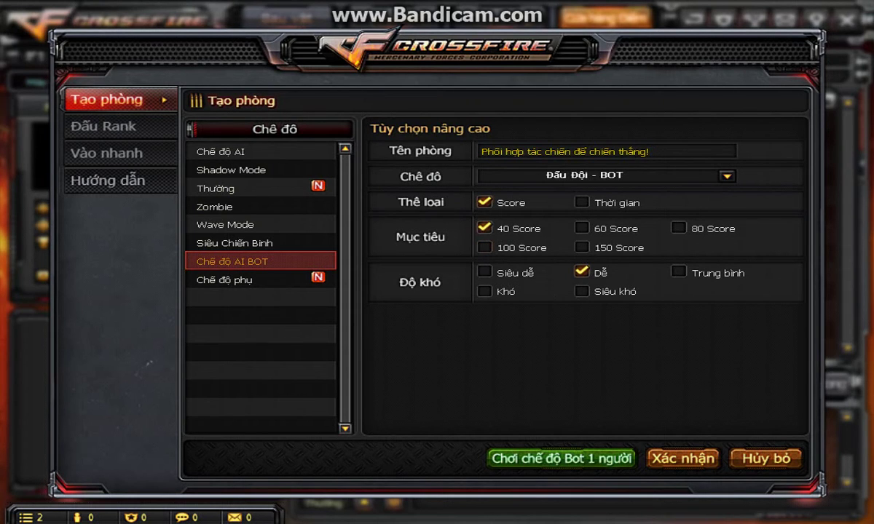
left_click(484, 271)
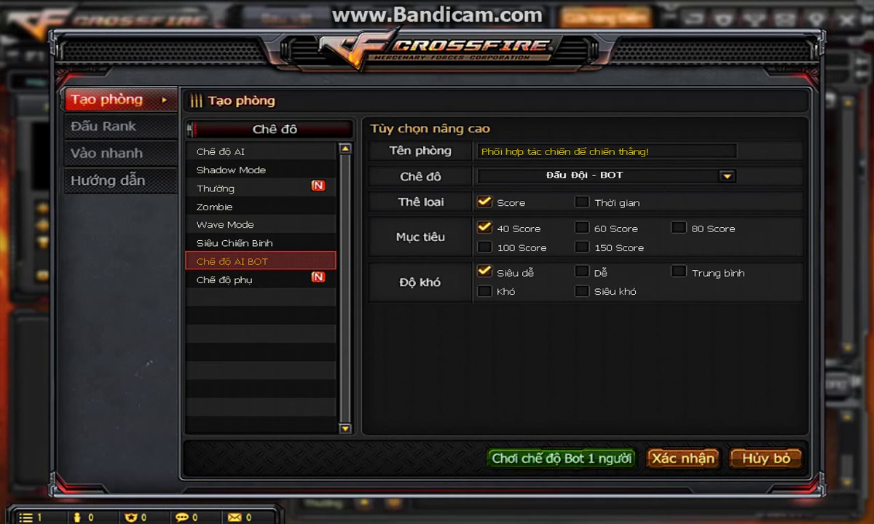
left_click(561, 458)
left_click(421, 305)
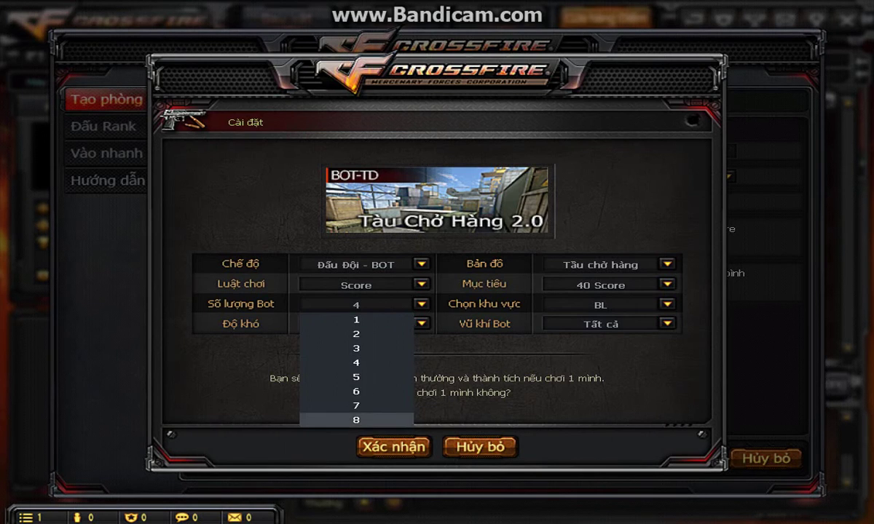
left_click(335, 419)
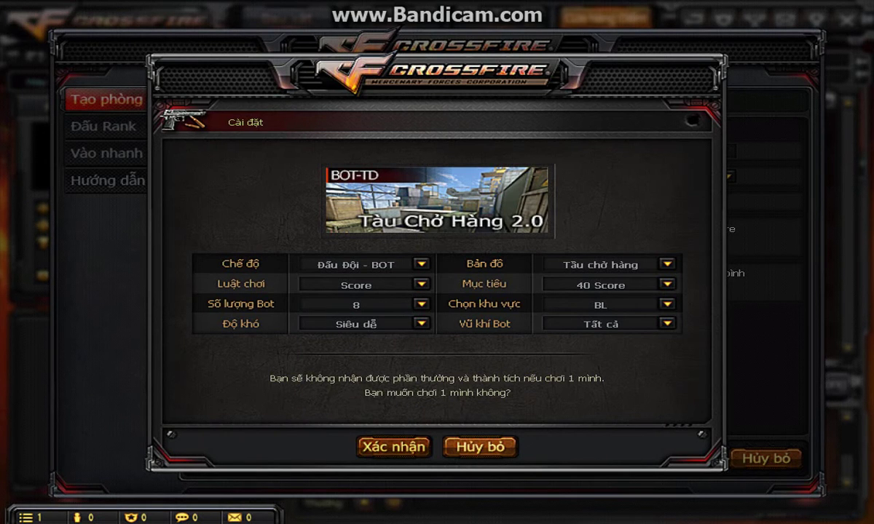